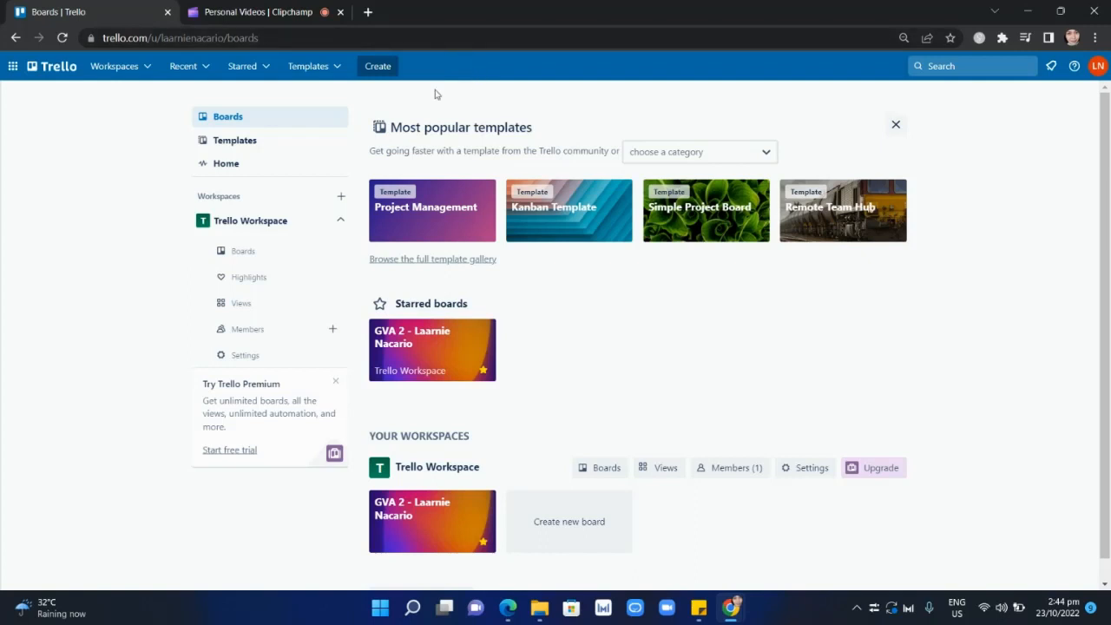
Start a new board and title it DEMO.
click(374, 70)
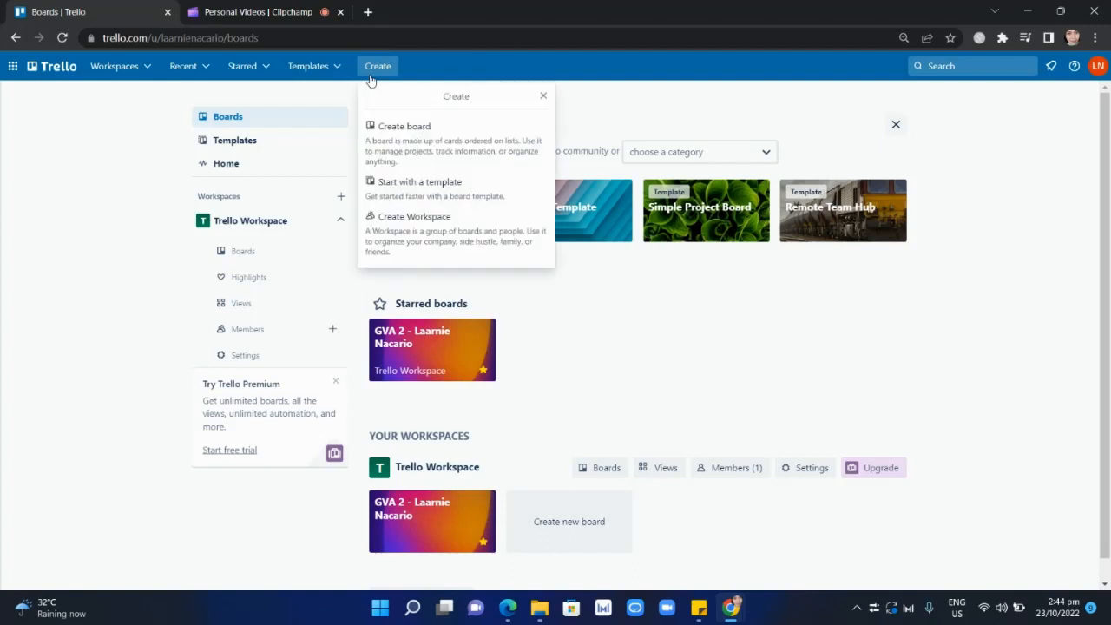
click(439, 159)
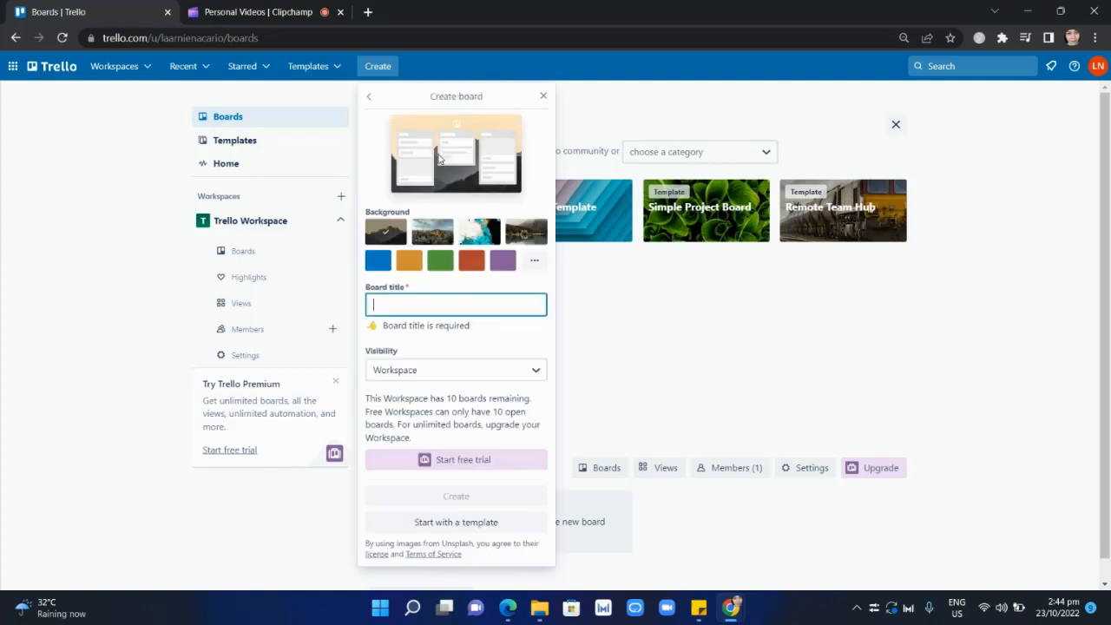
click(420, 309)
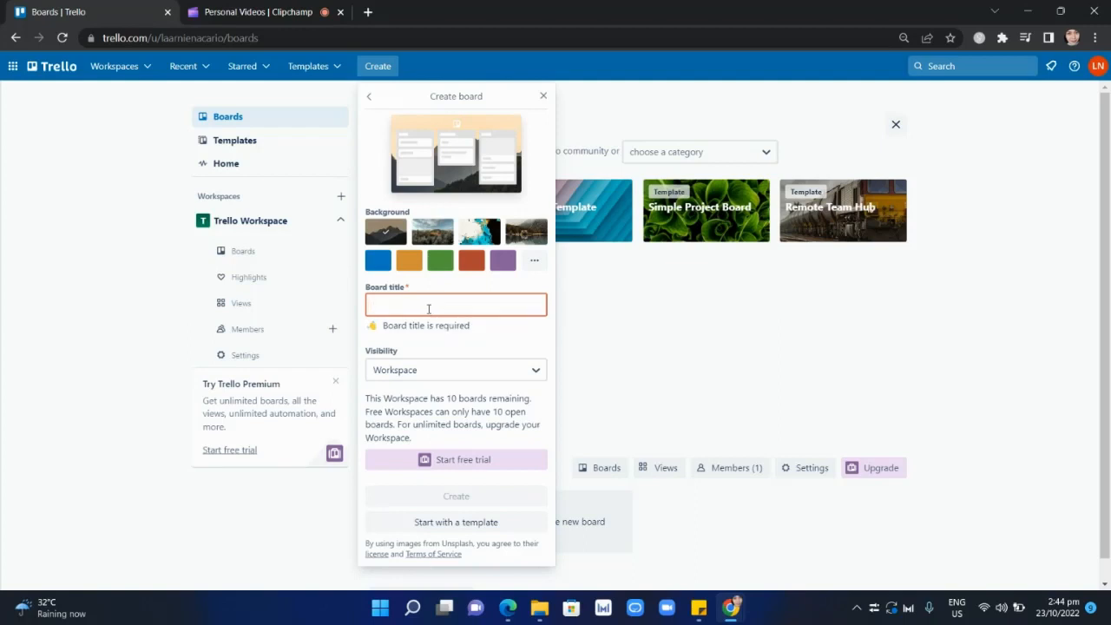
text(DEMO)
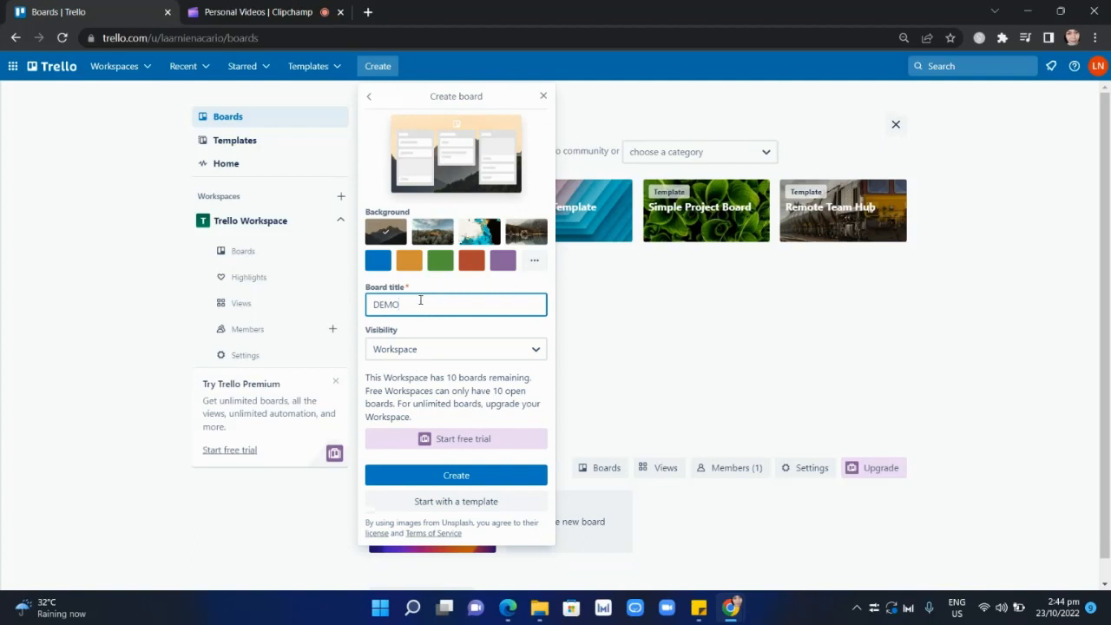
click(382, 306)
click(460, 279)
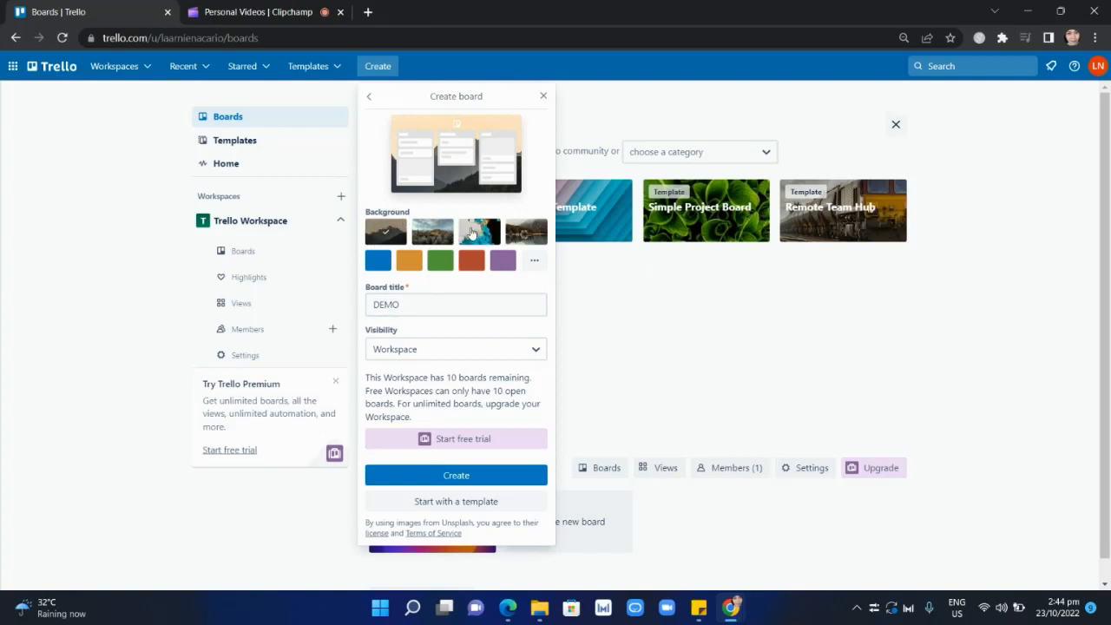
Try out the four suggested photo backgrounds for the new board.
click(433, 231)
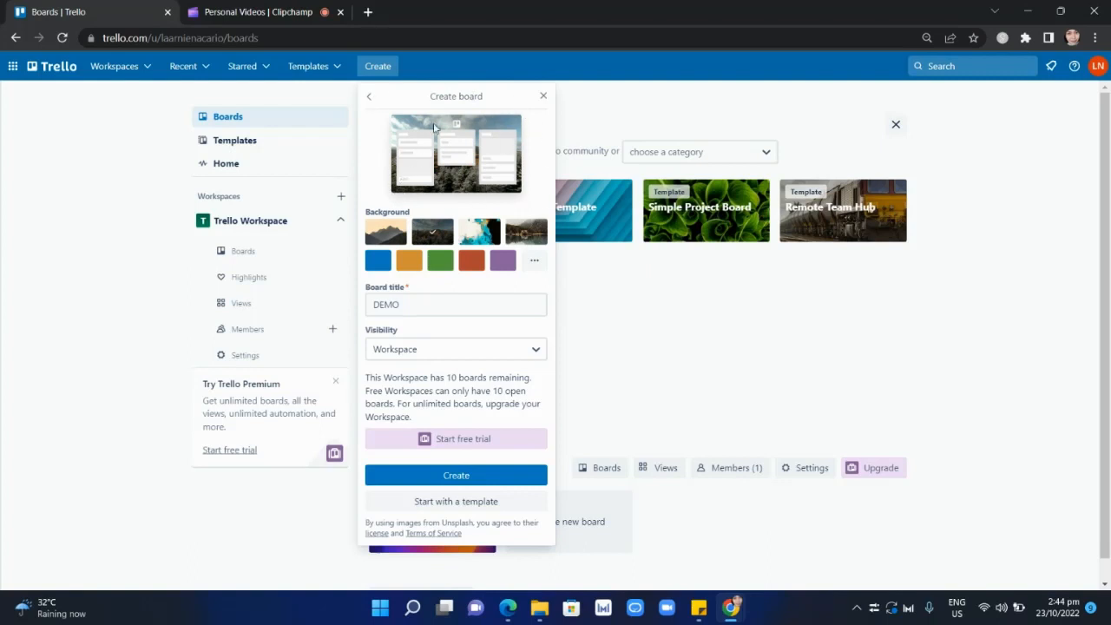
click(469, 237)
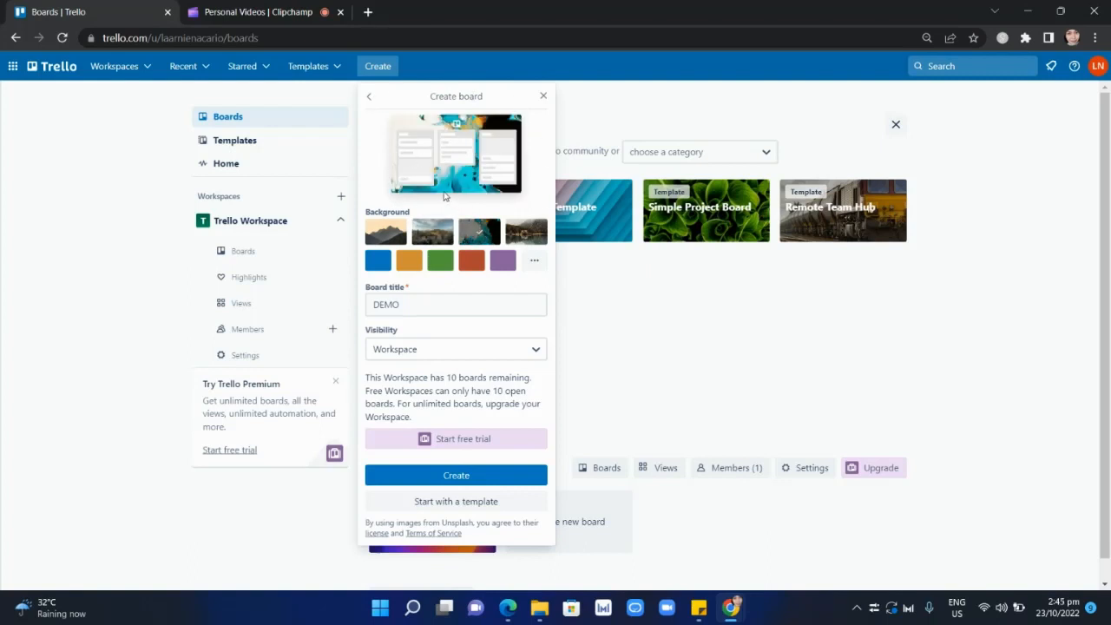
click(508, 242)
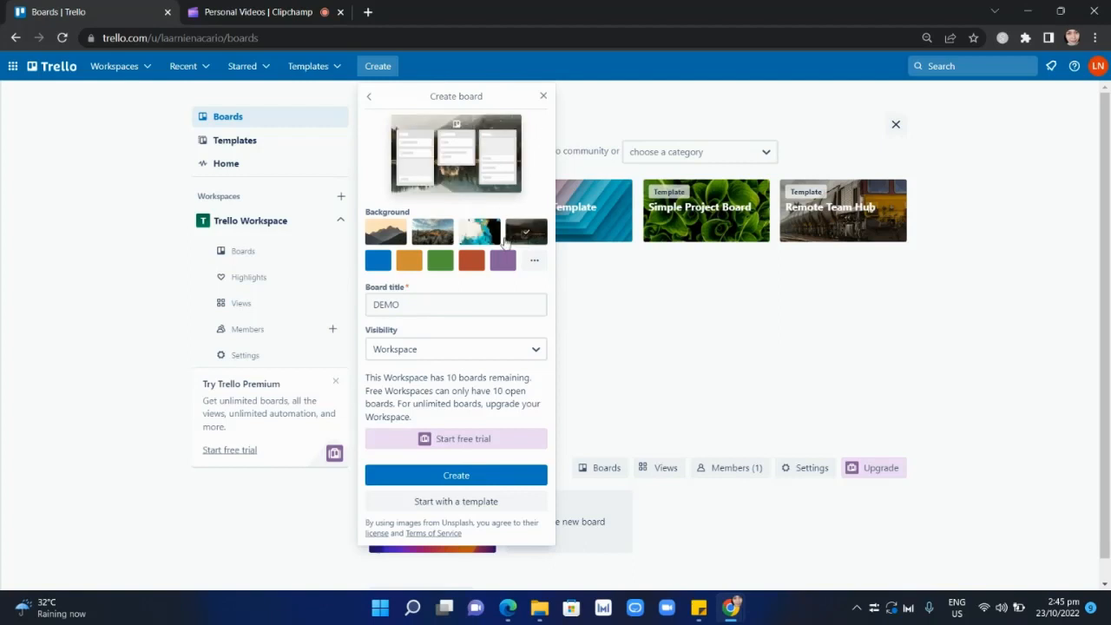
click(380, 243)
click(435, 240)
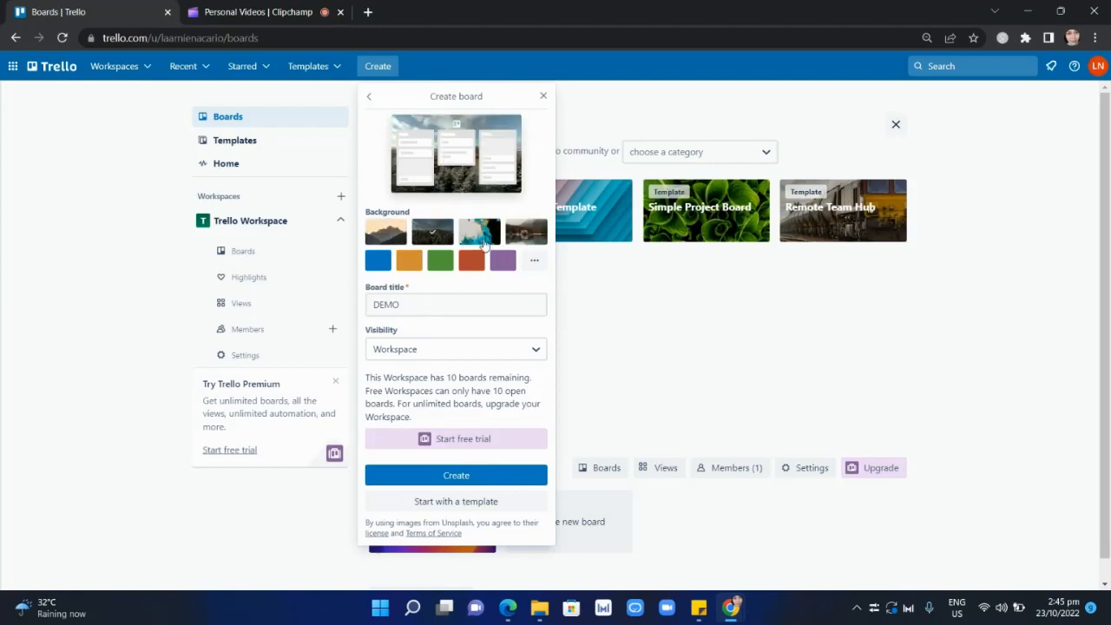
click(484, 246)
click(524, 239)
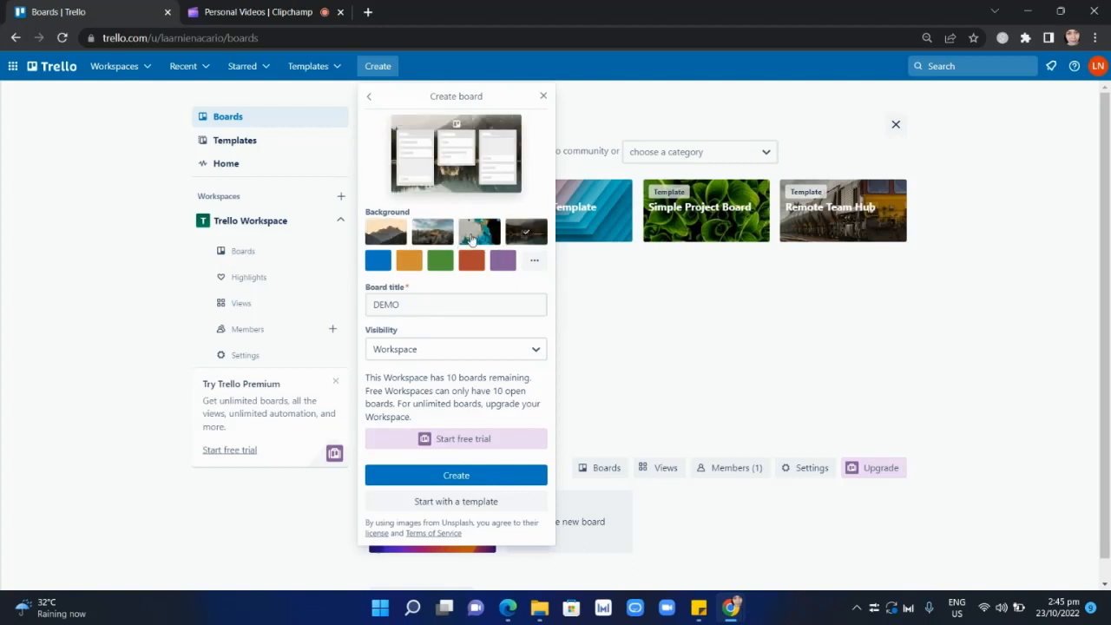
click(472, 240)
click(435, 240)
click(382, 242)
click(435, 236)
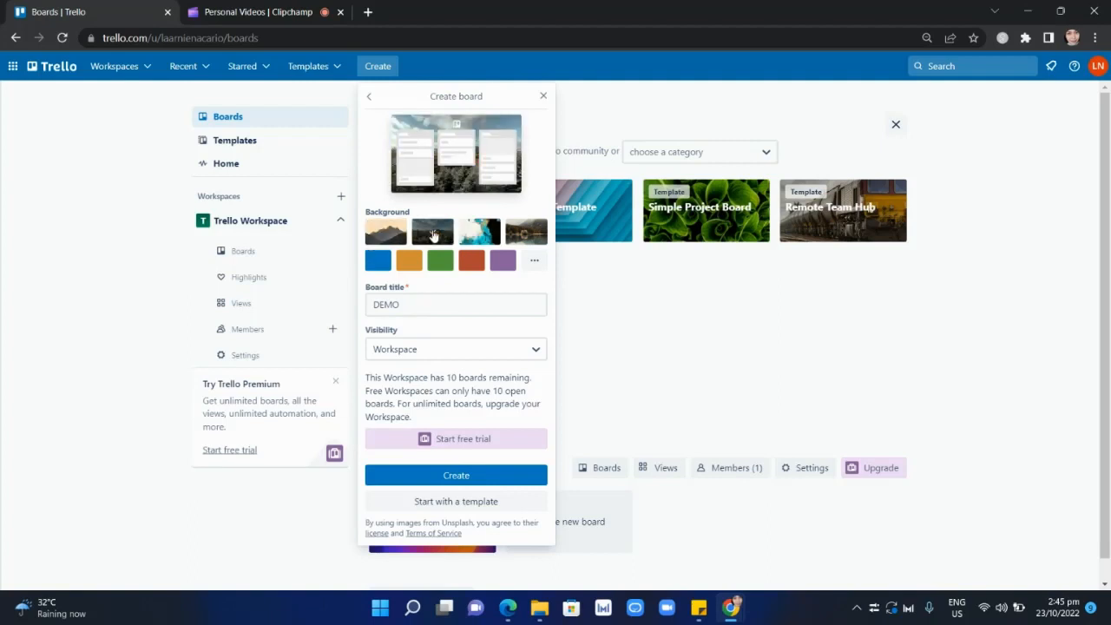
Create the DEMO board with a plain blue background and Private visibility.
click(379, 263)
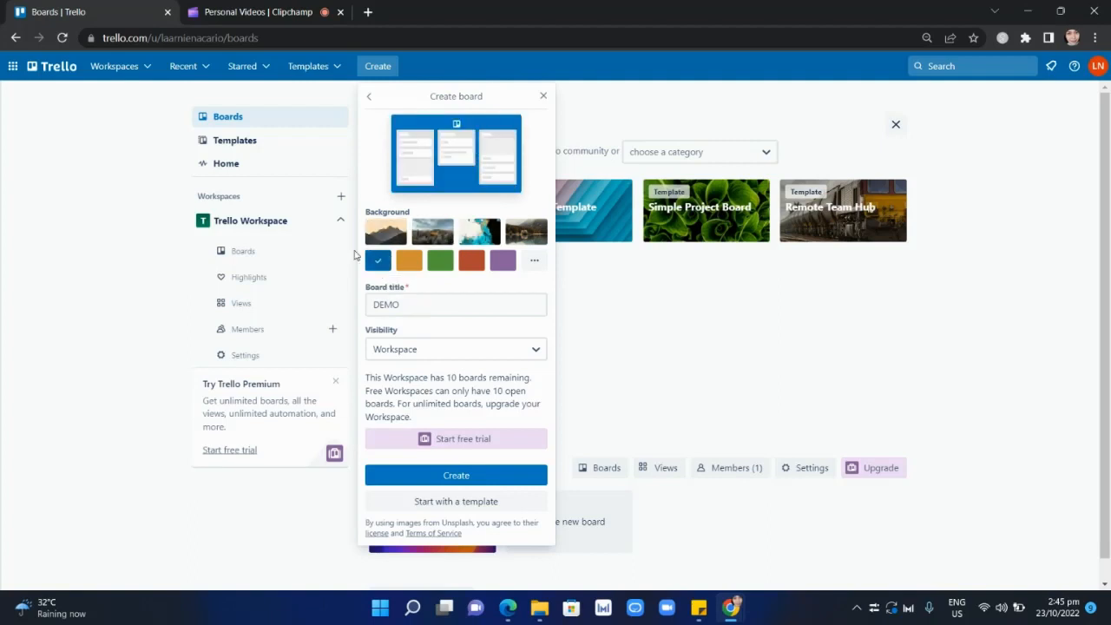
click(448, 353)
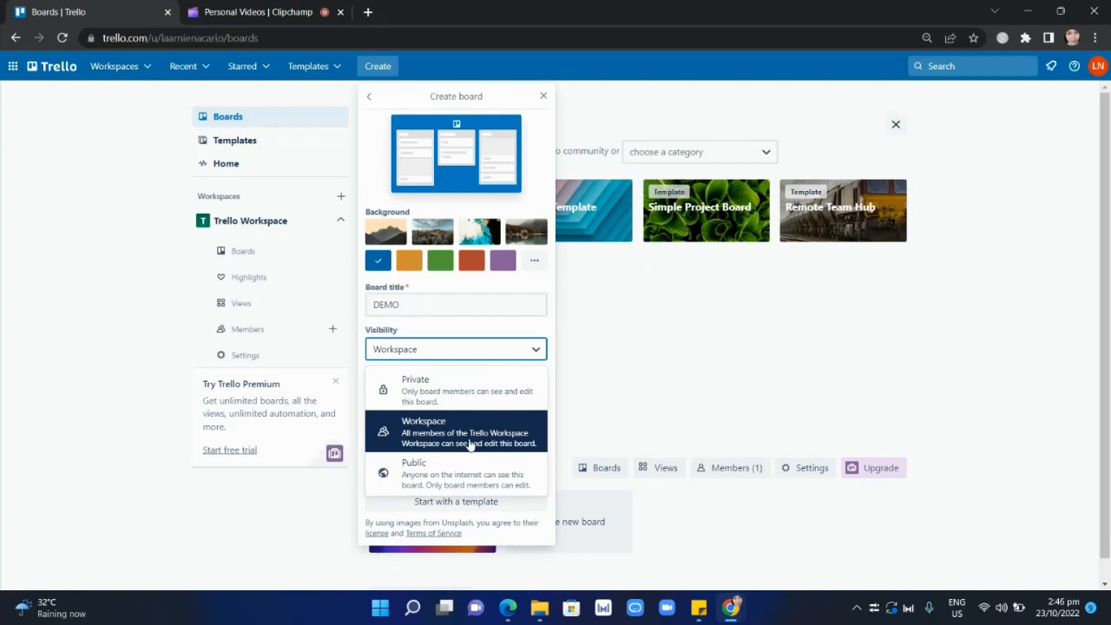
click(453, 391)
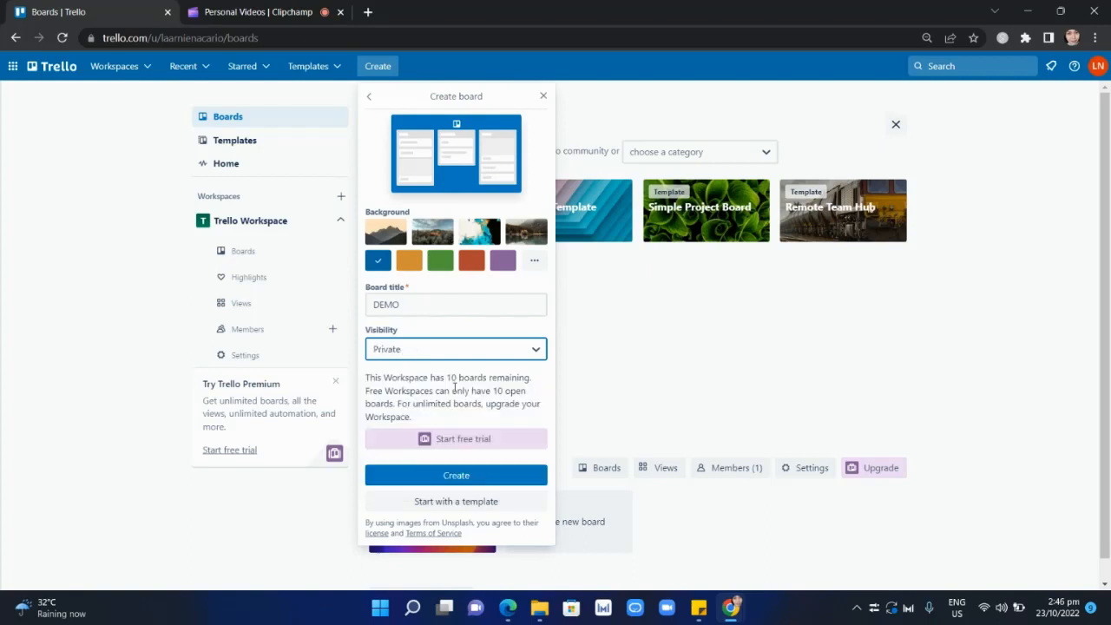
click(476, 478)
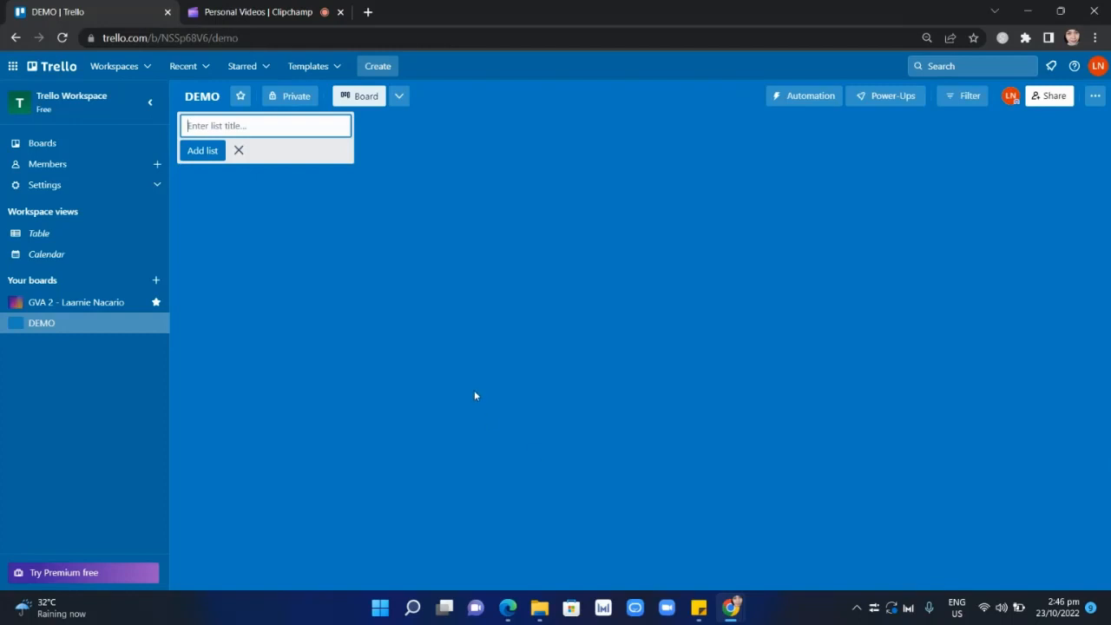
Dismiss the empty list entry, and view the starred GVA 2 board before returning to the DEMO board.
click(238, 151)
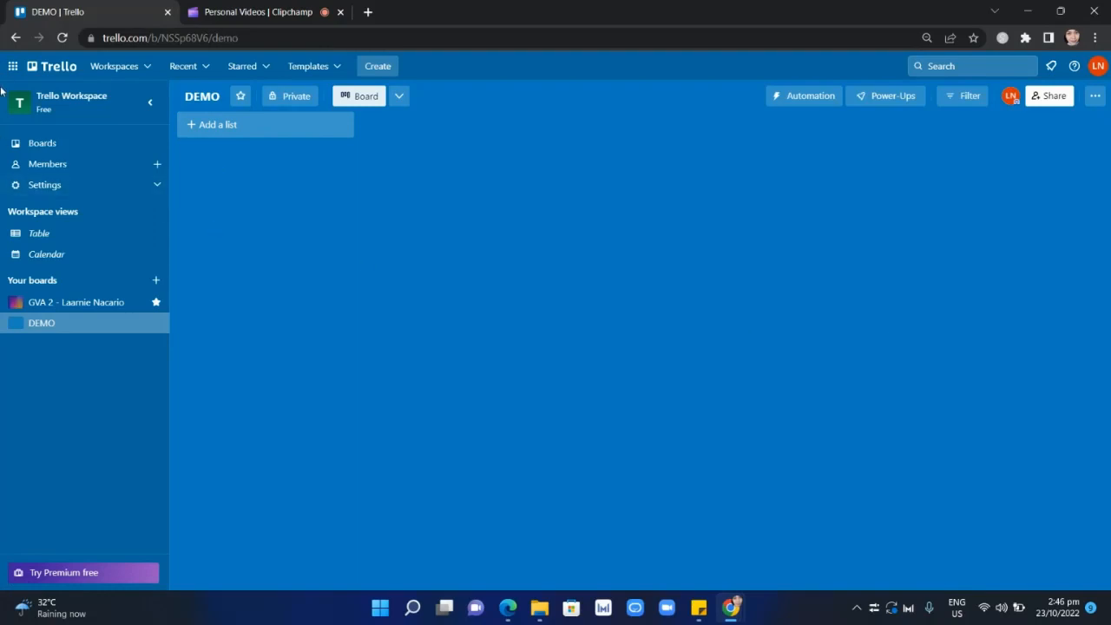
click(74, 304)
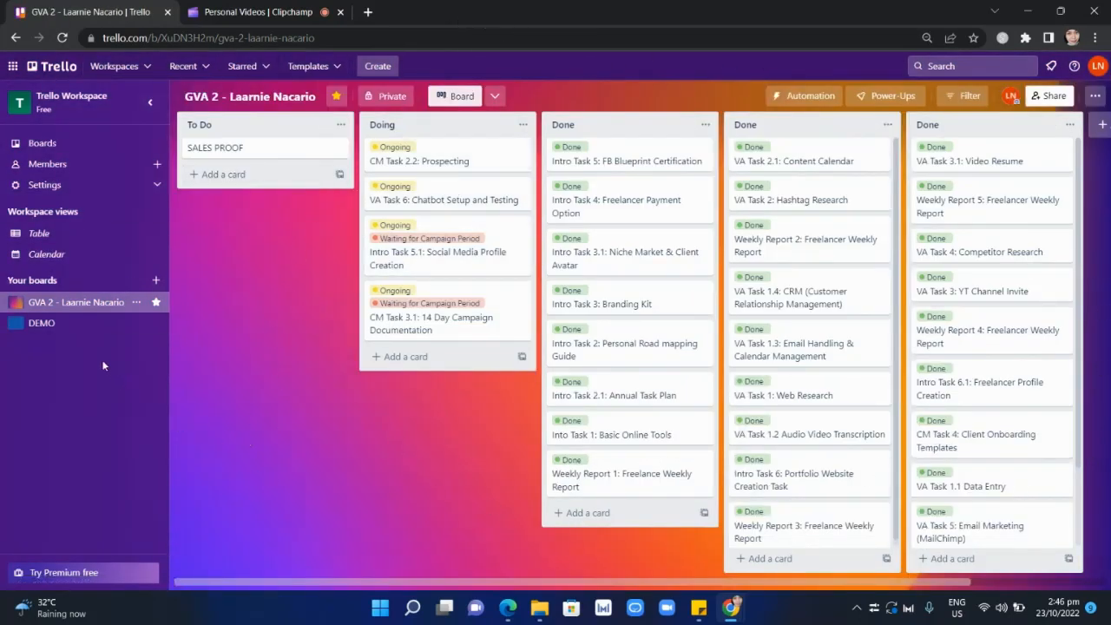
click(41, 324)
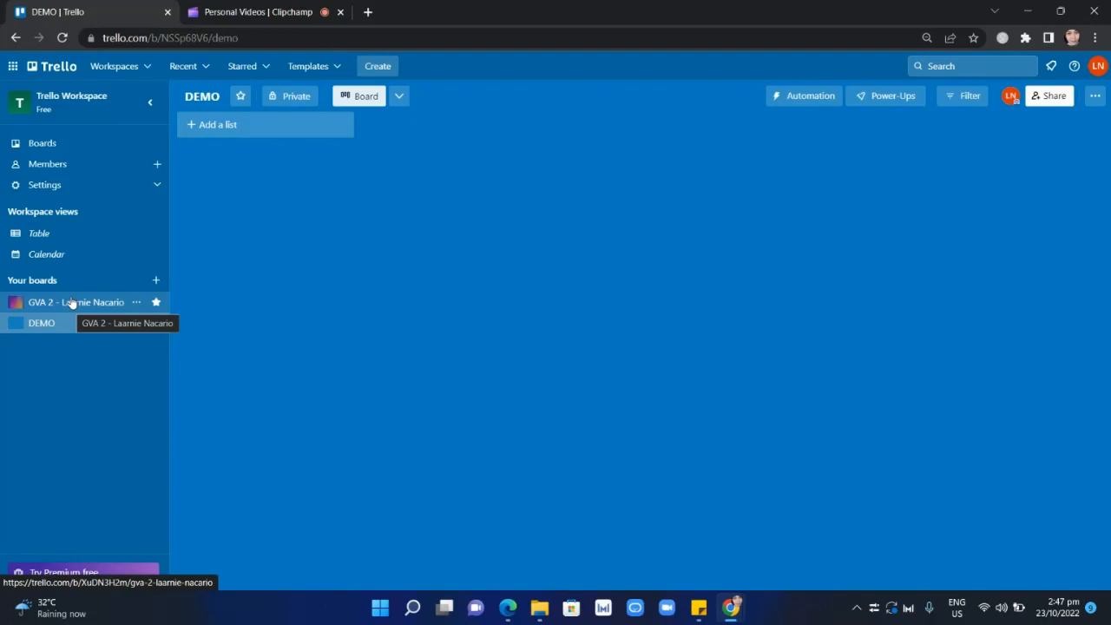
Examine the workspace's Calendar and Table views, switching between them to compare the layouts.
click(50, 260)
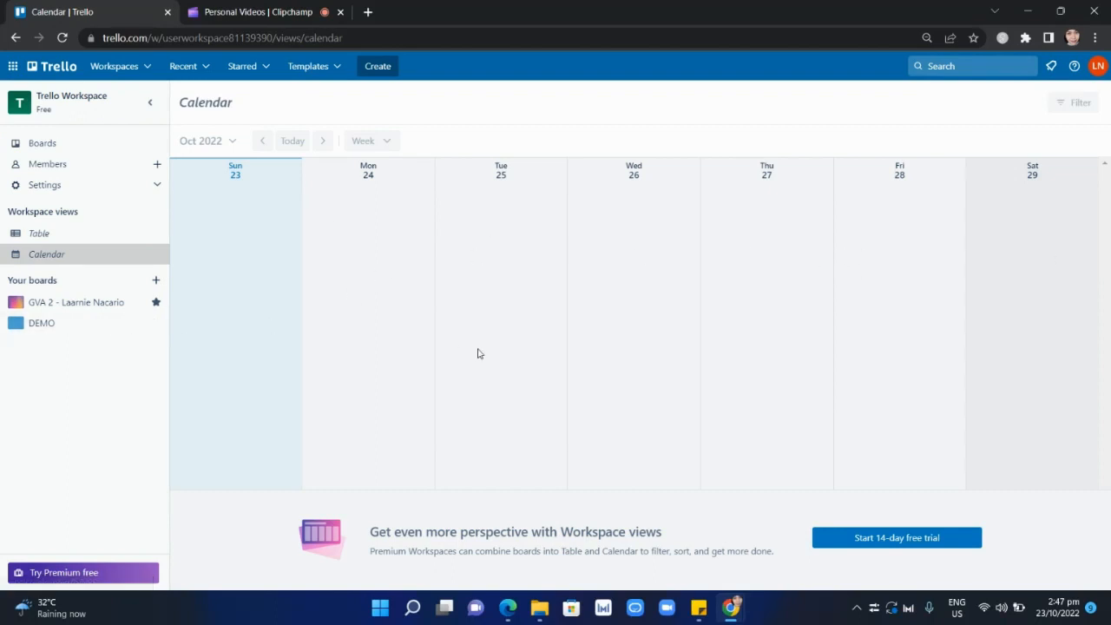
click(32, 241)
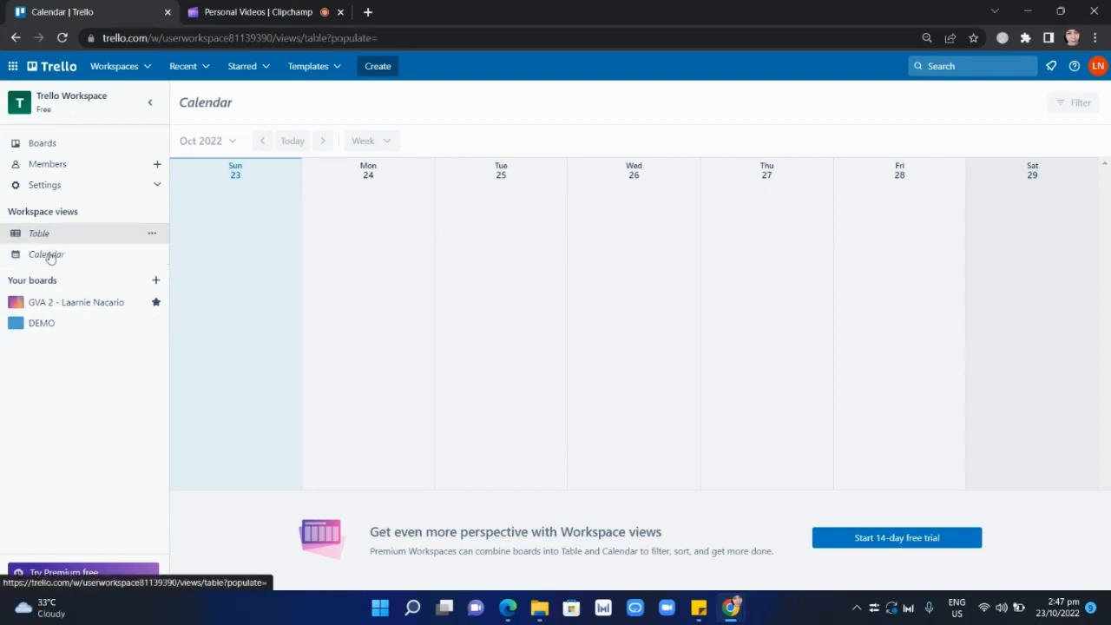
click(48, 252)
click(53, 235)
click(61, 256)
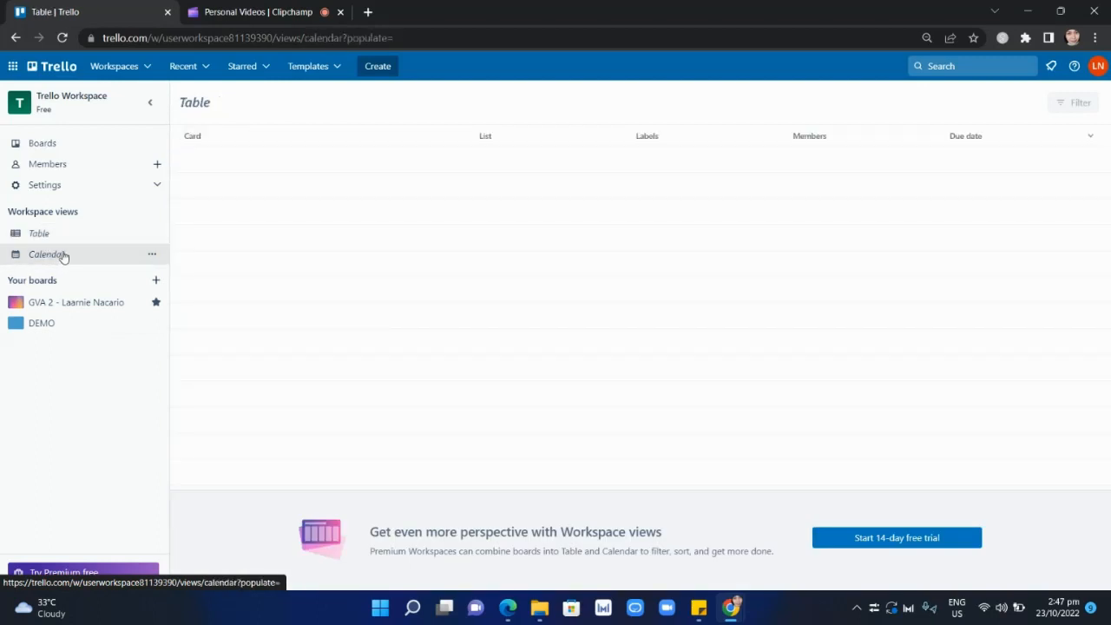
click(67, 238)
click(74, 260)
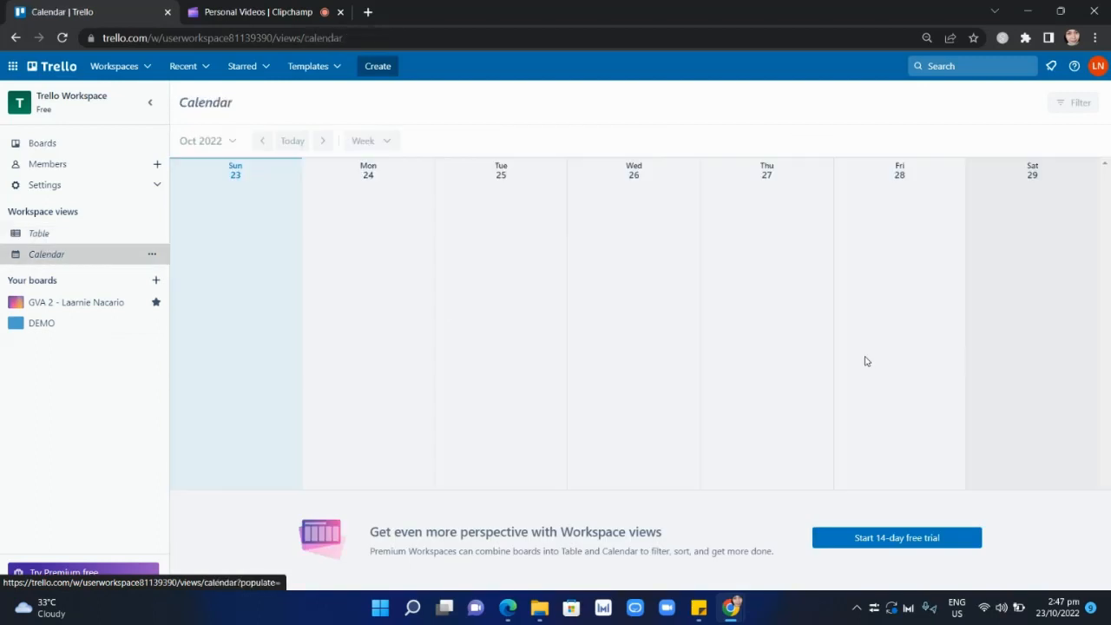
click(71, 243)
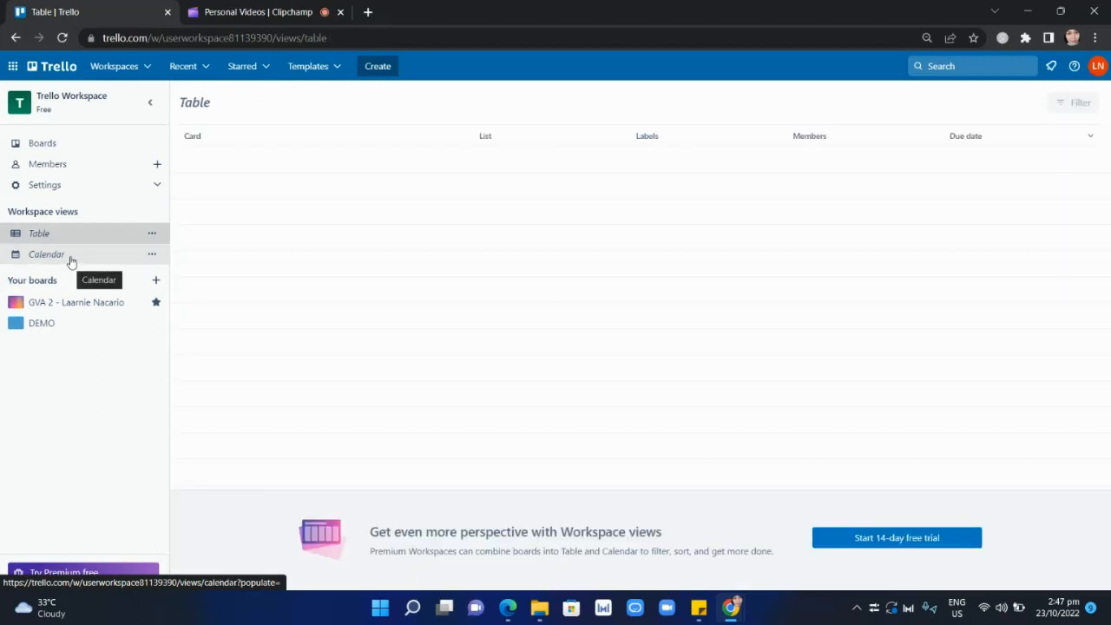
click(77, 254)
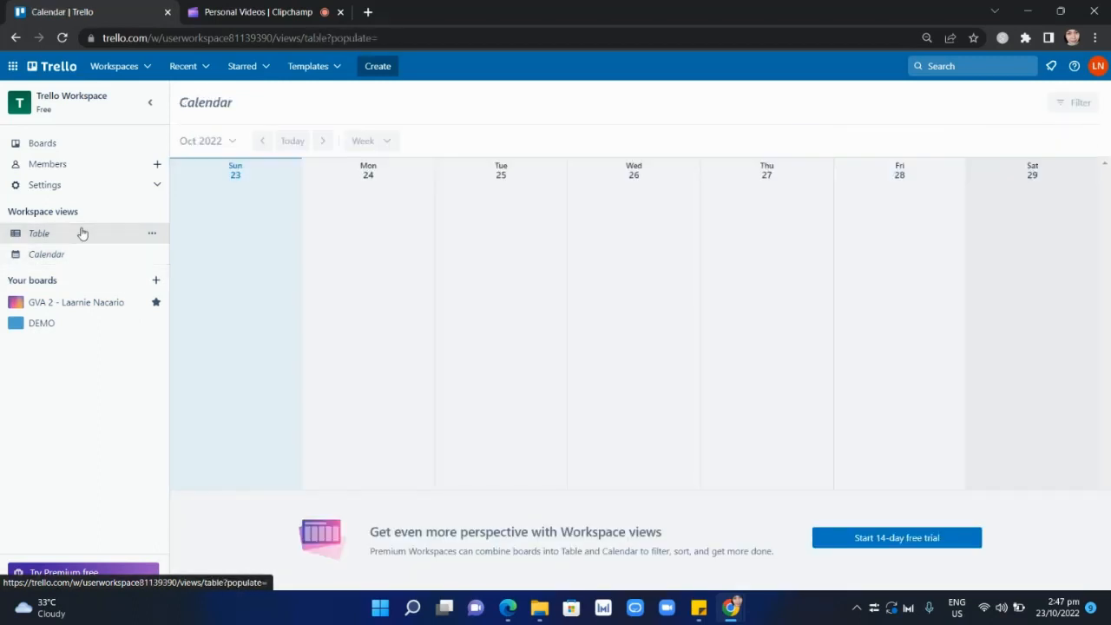
click(82, 234)
click(82, 253)
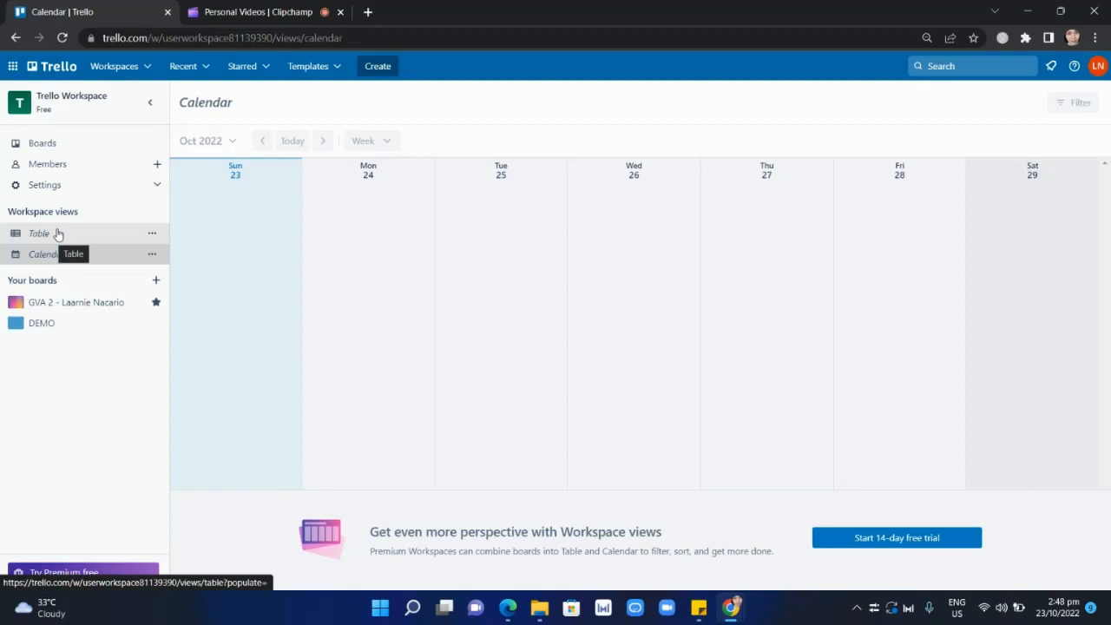
Check the workspace settings options and the workspace members page, ending back on the DEMO board.
click(126, 192)
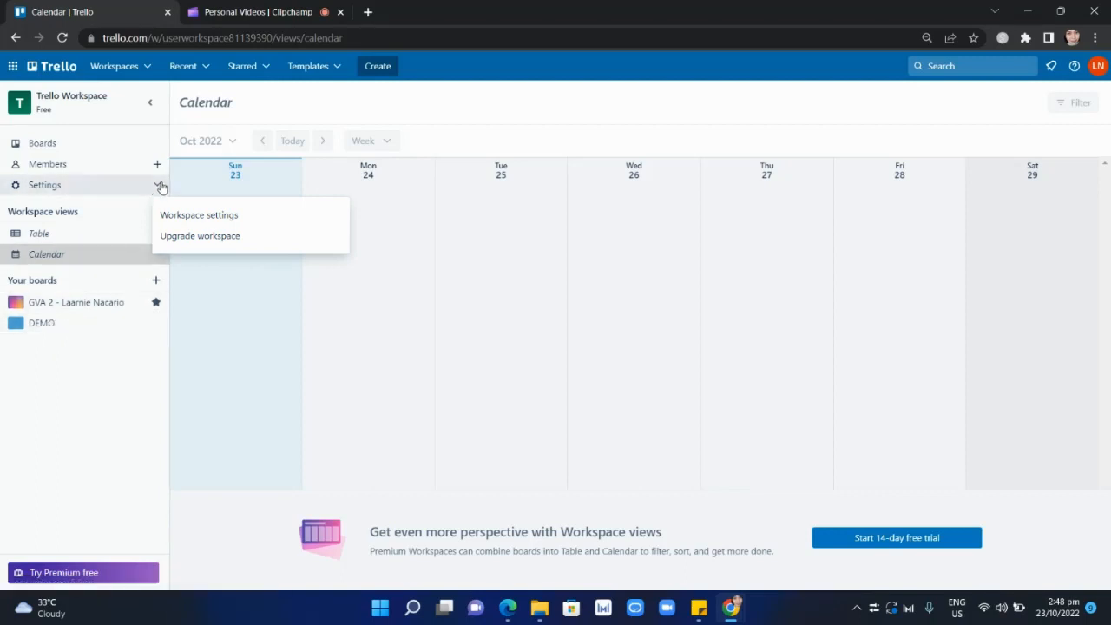
click(134, 184)
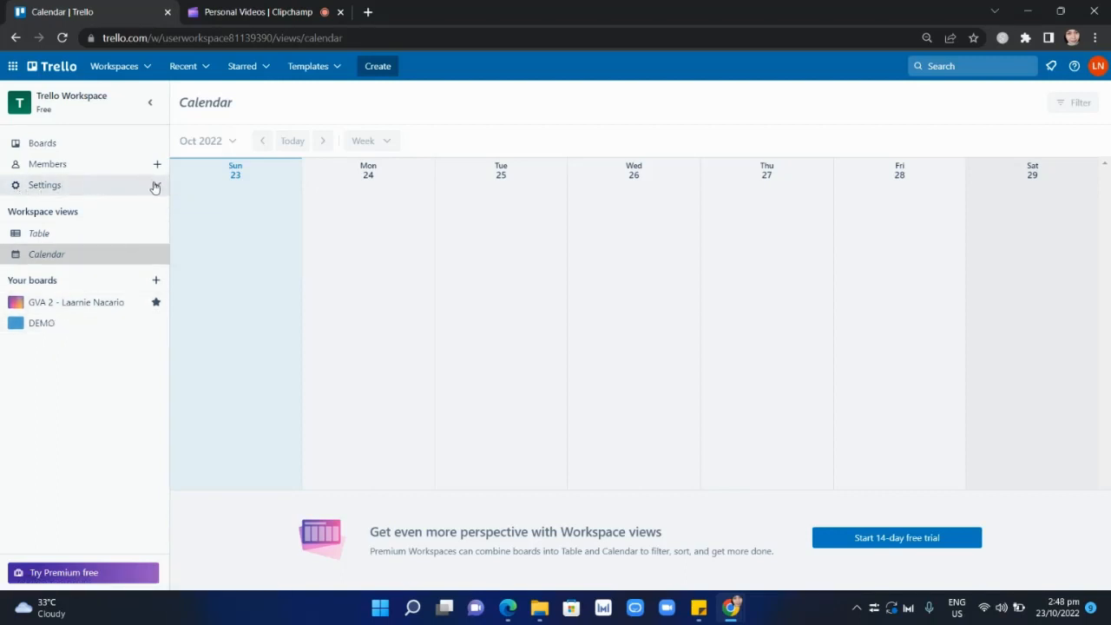
click(155, 187)
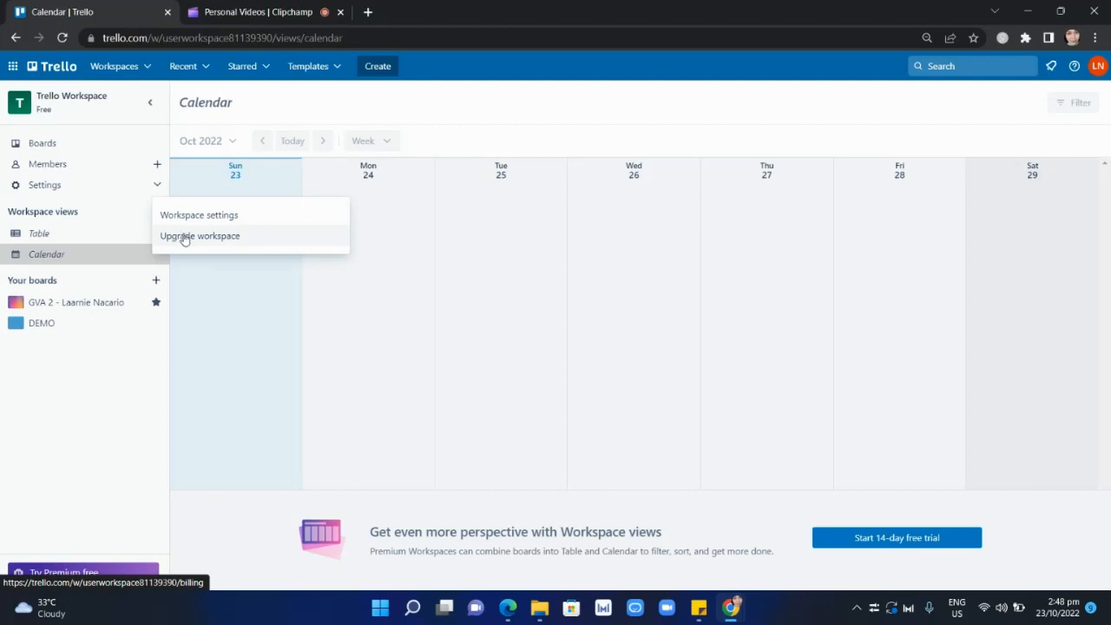
click(69, 327)
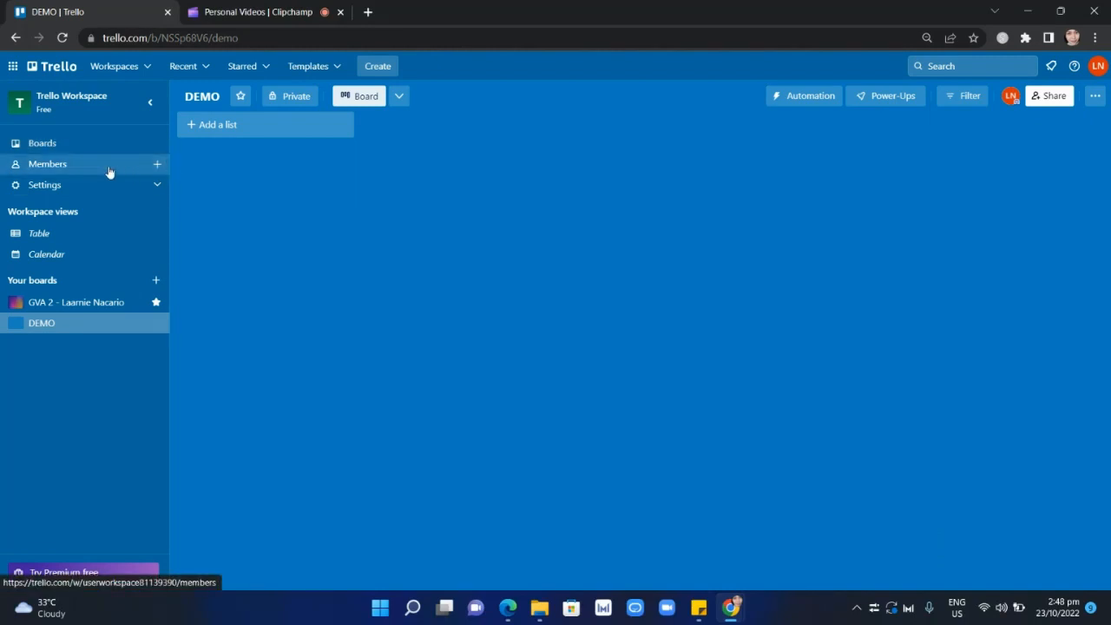
click(109, 171)
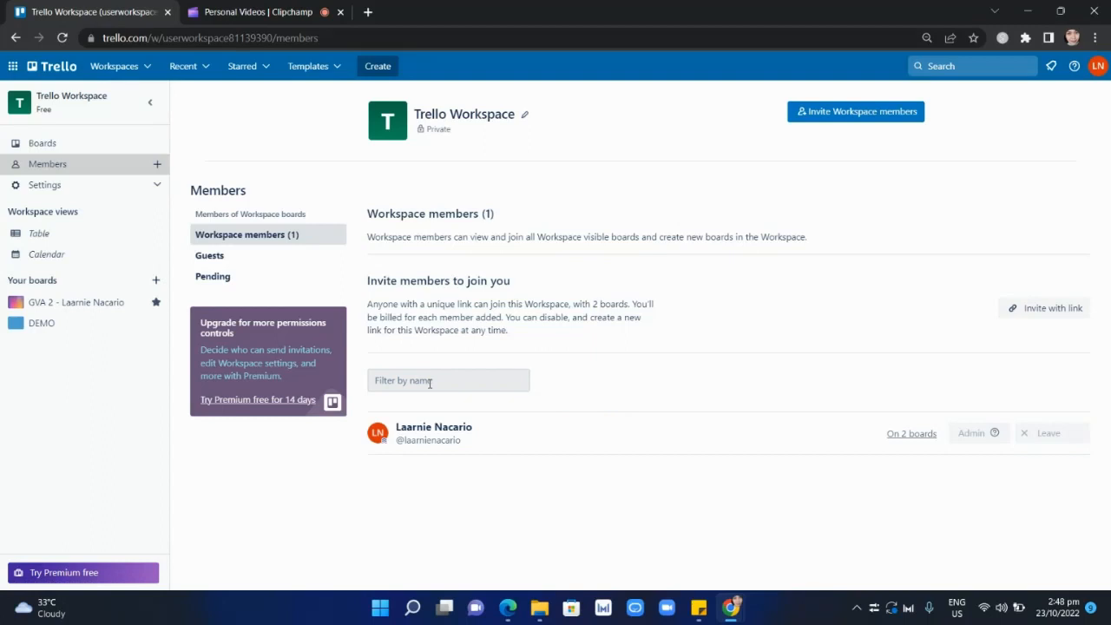
click(93, 335)
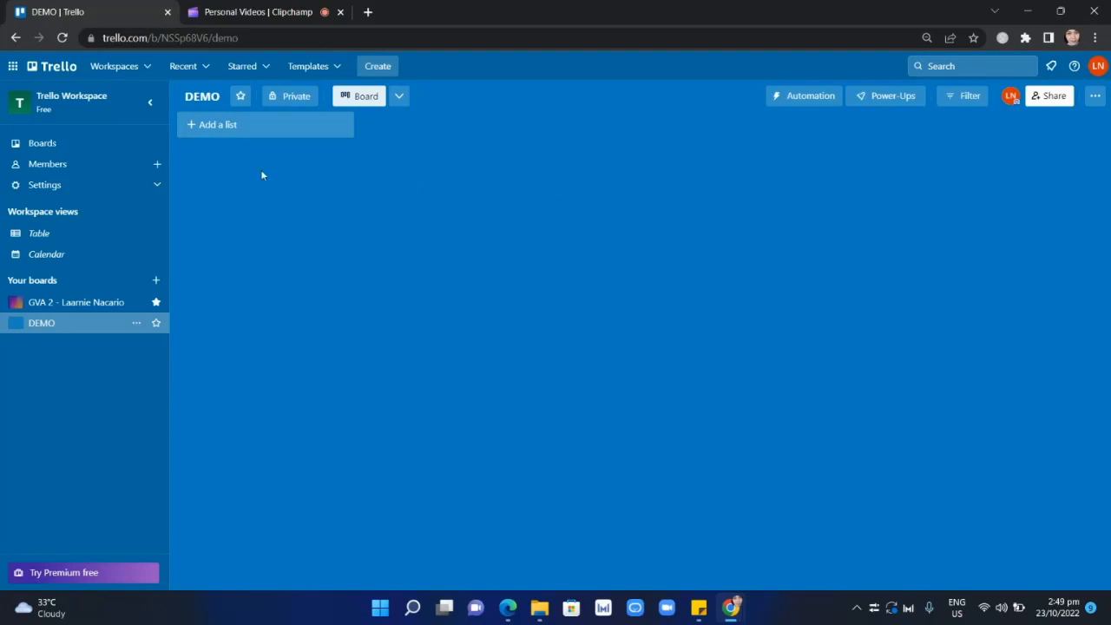
Add a first list titled "TO-DO List" to the DEMO board.
click(243, 132)
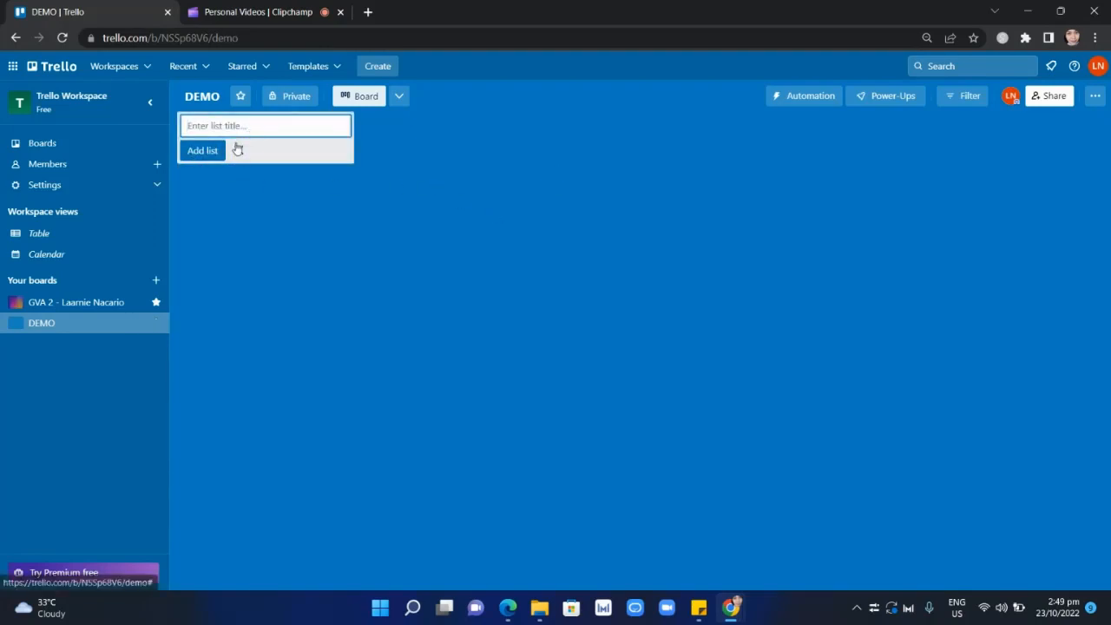
click(237, 151)
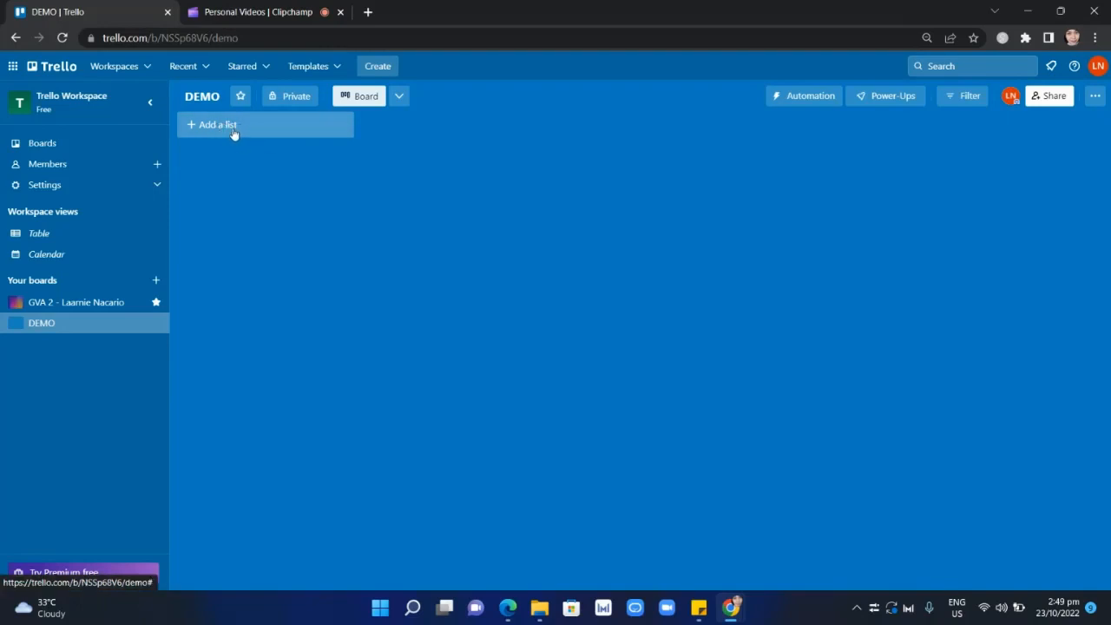
click(233, 133)
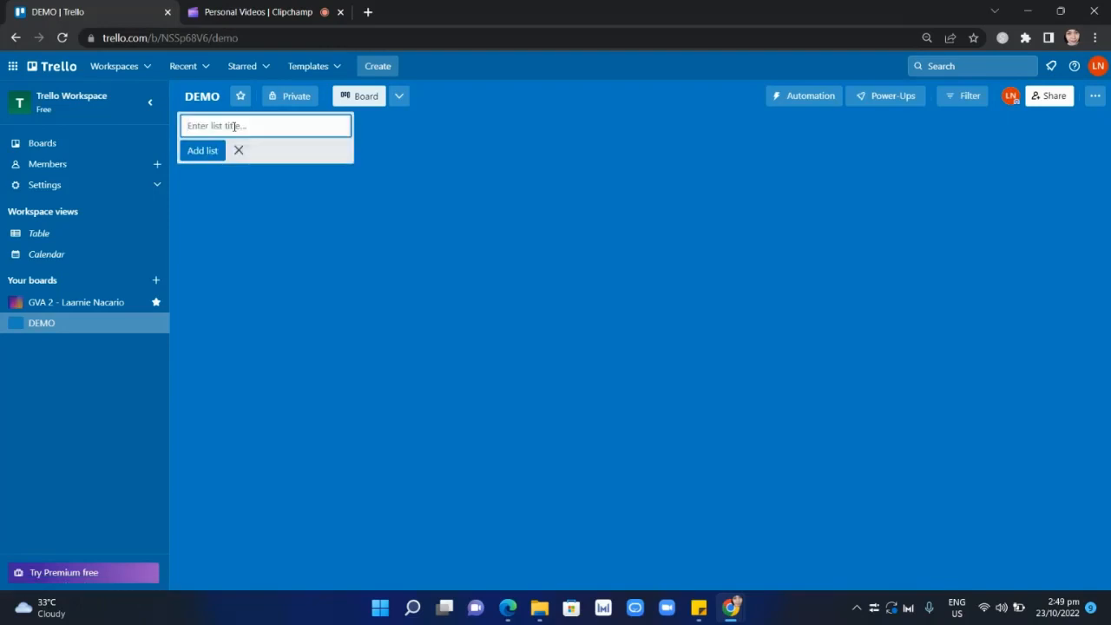
text(TO-DO List)
click(203, 150)
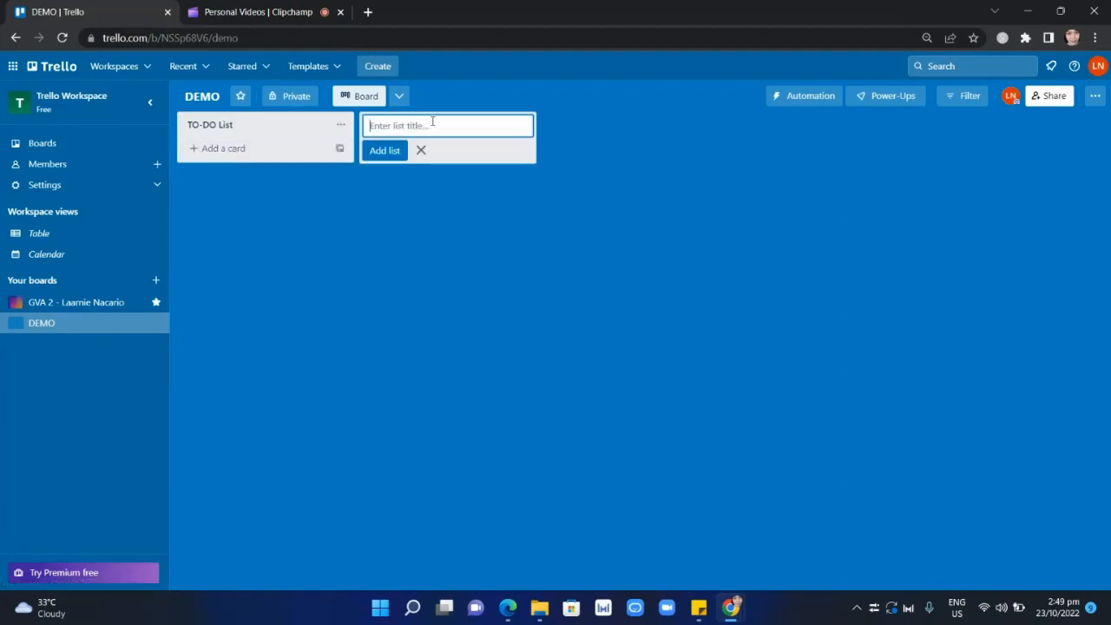
Add a second list titled "Doing or Ongoing List" to the DEMO board.
text(d)
key(BackSpace)
text(doin)
key(BackSpace)
text(Doing or Ongoing List)
click(385, 150)
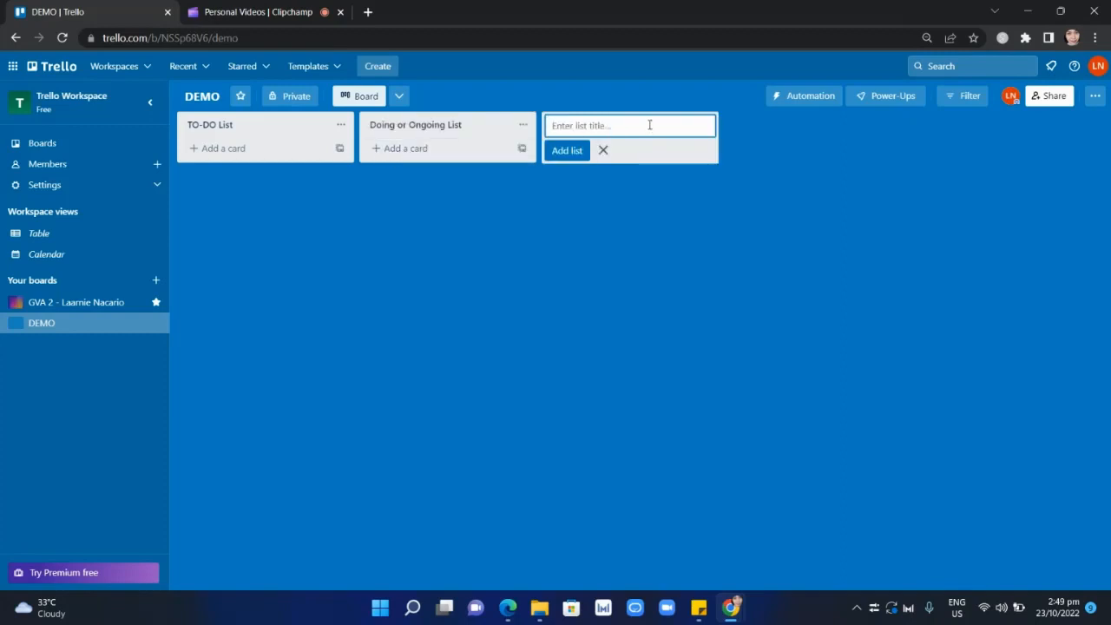
Add a third list titled "Done List" and dismiss the empty entry for a further list.
text(Done List)
click(569, 151)
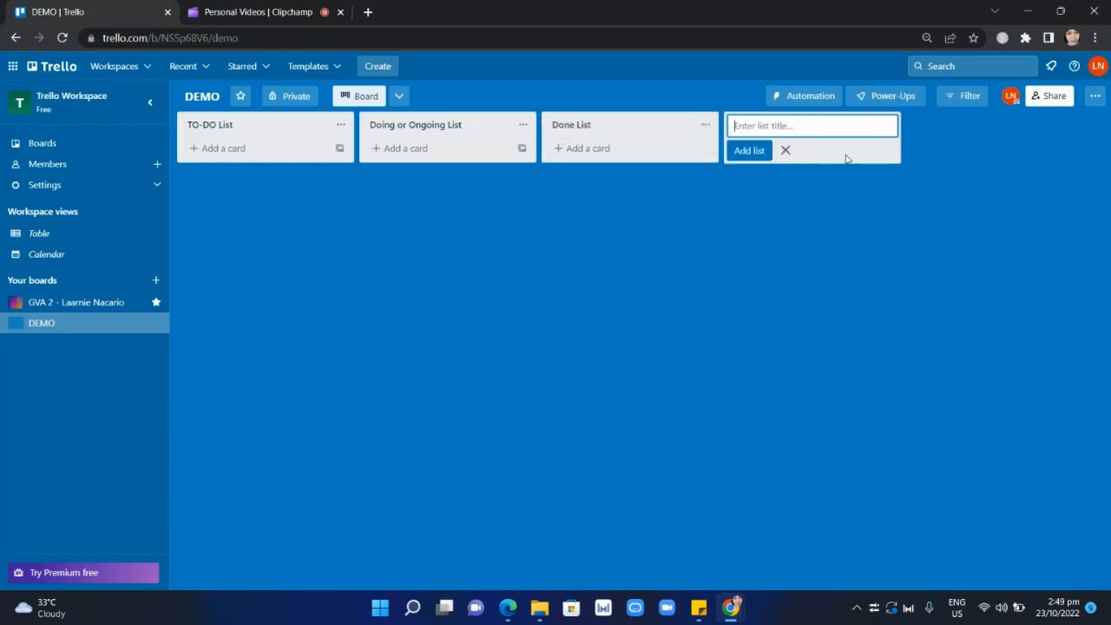
click(784, 150)
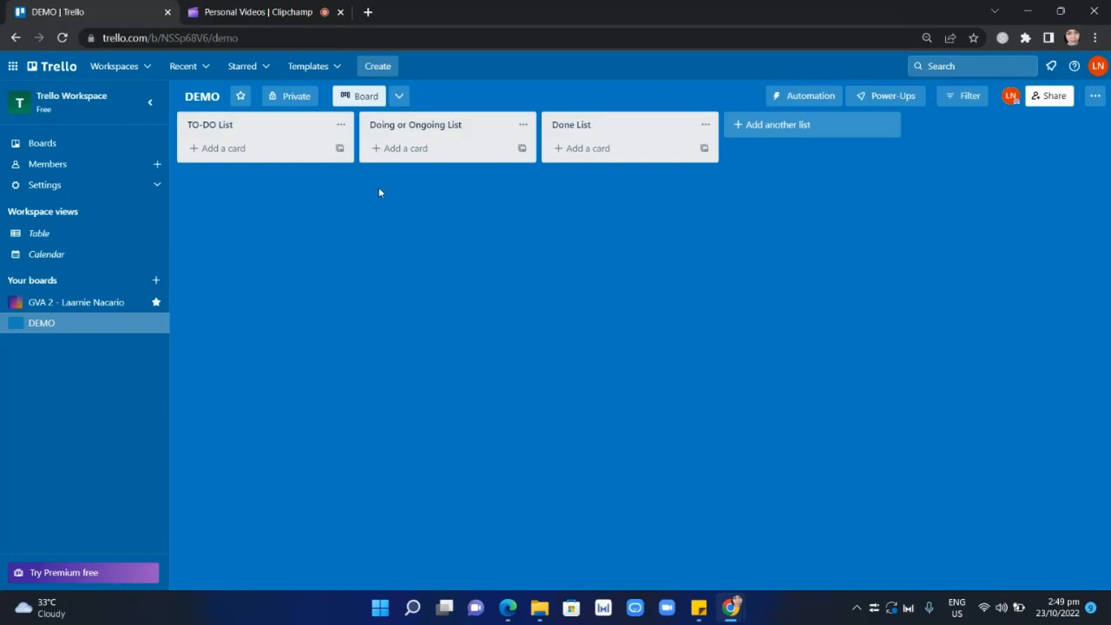
Add a card titled "Research" to the TO-DO List.
click(235, 148)
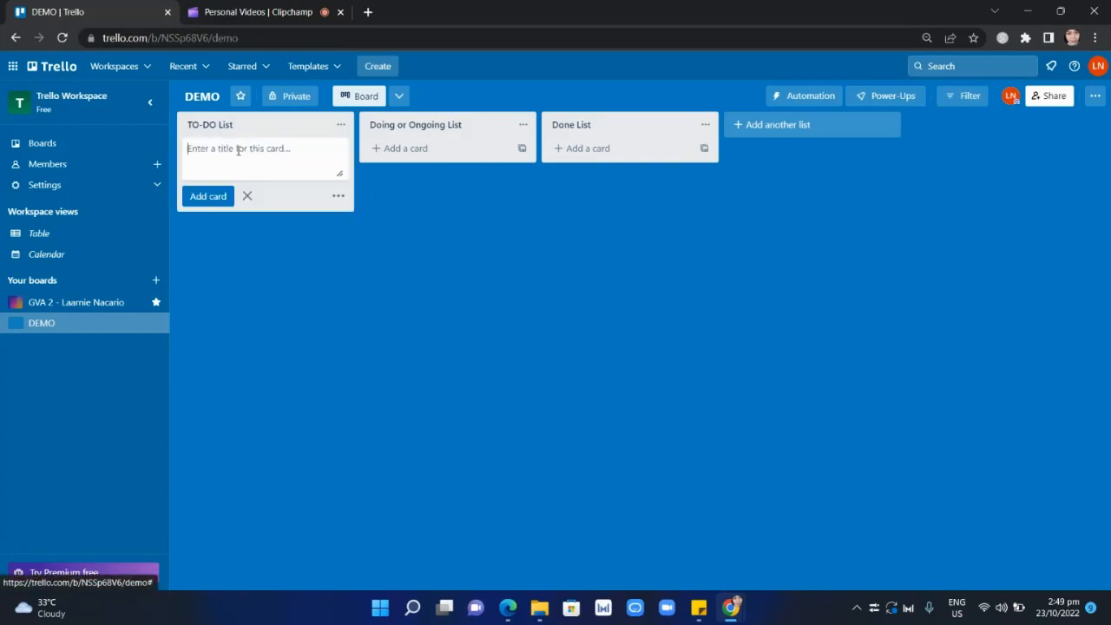
click(247, 196)
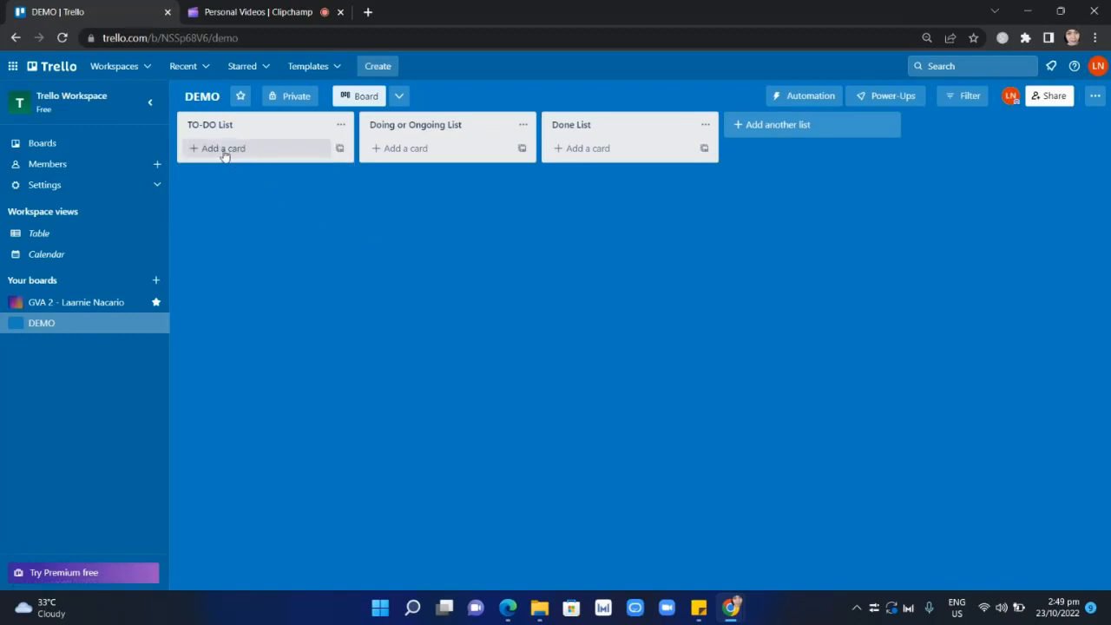
click(240, 154)
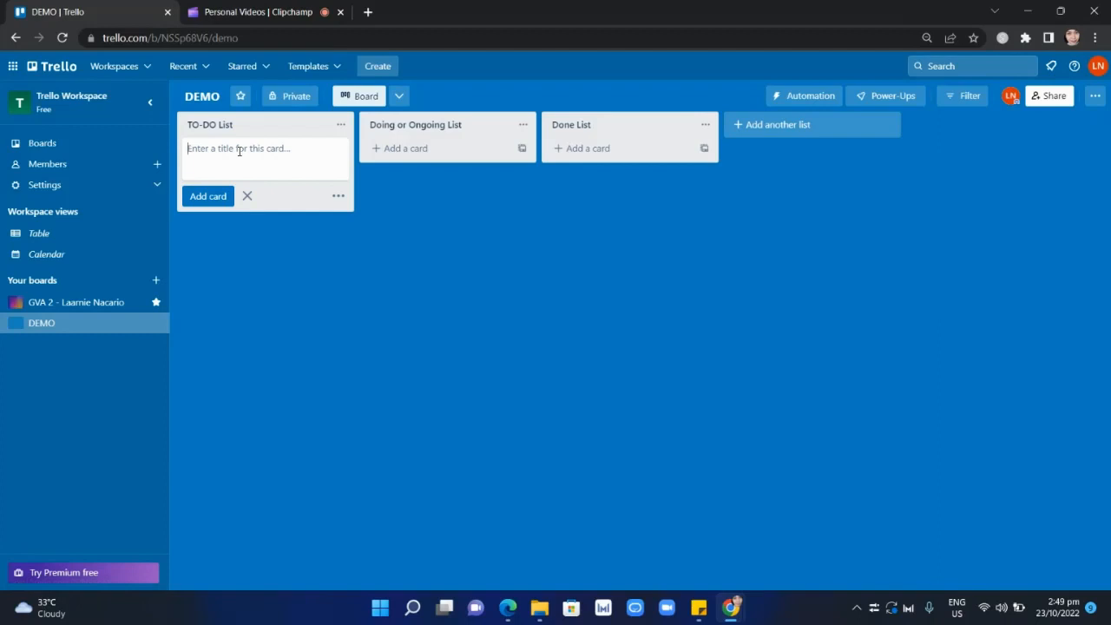
text(Research)
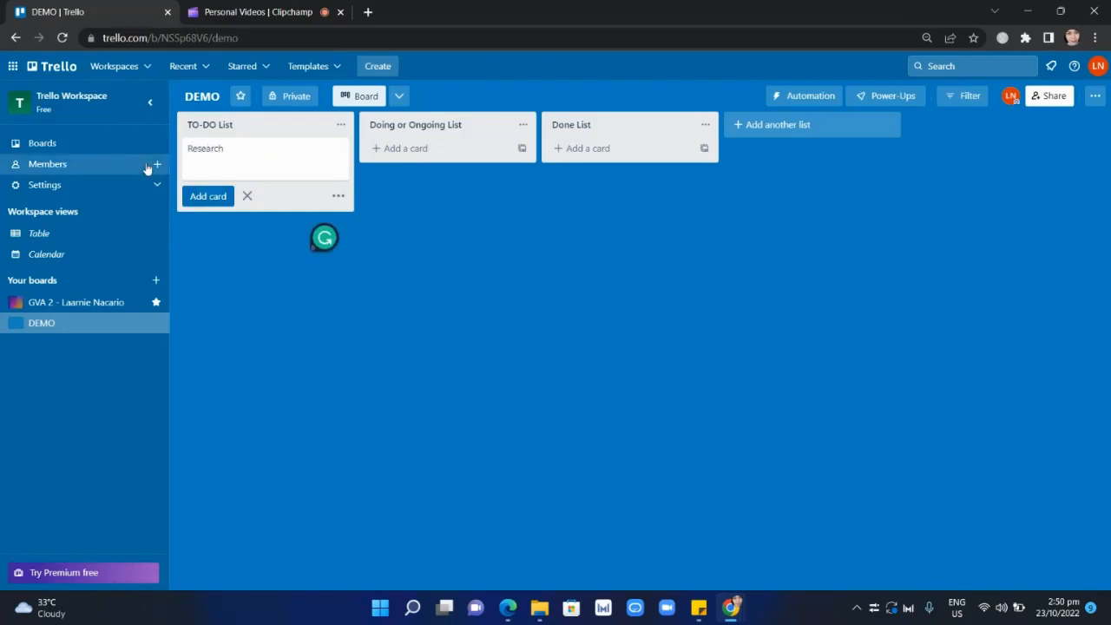
click(195, 196)
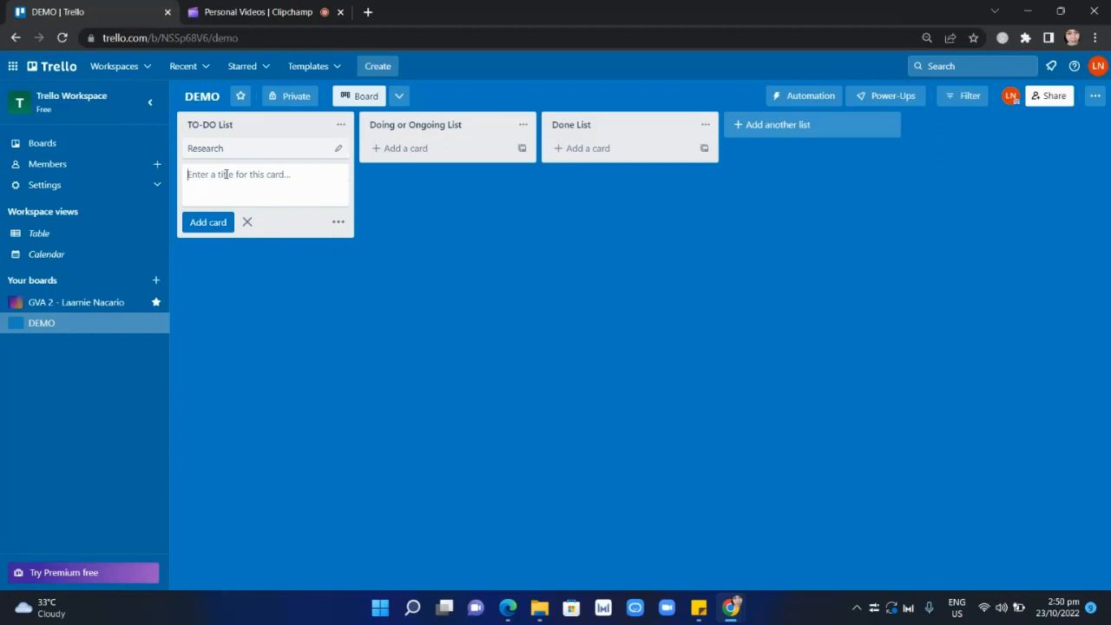
Add a second card titled "Create graphics" to the TO-DO List.
text(Cale)
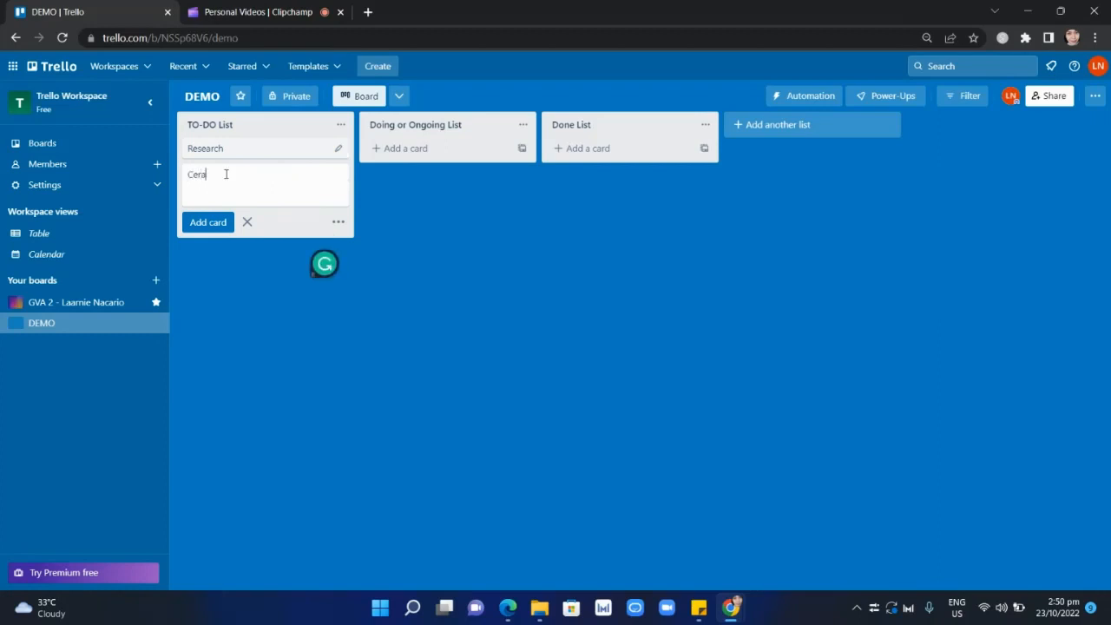
key(BackSpace)
key(BackSpace)
key(BackSpace)
text(reate graphics)
click(209, 223)
Add a third card titled "Write a Caption" to the TO-DO List.
text(Wr)
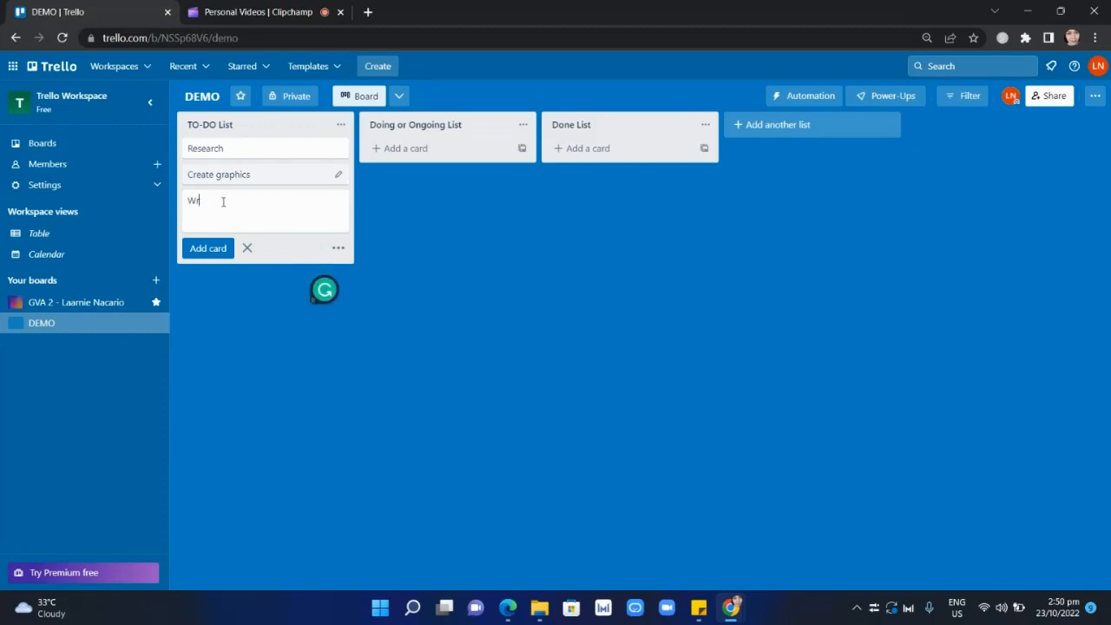
text(tieite a Caption)
click(197, 252)
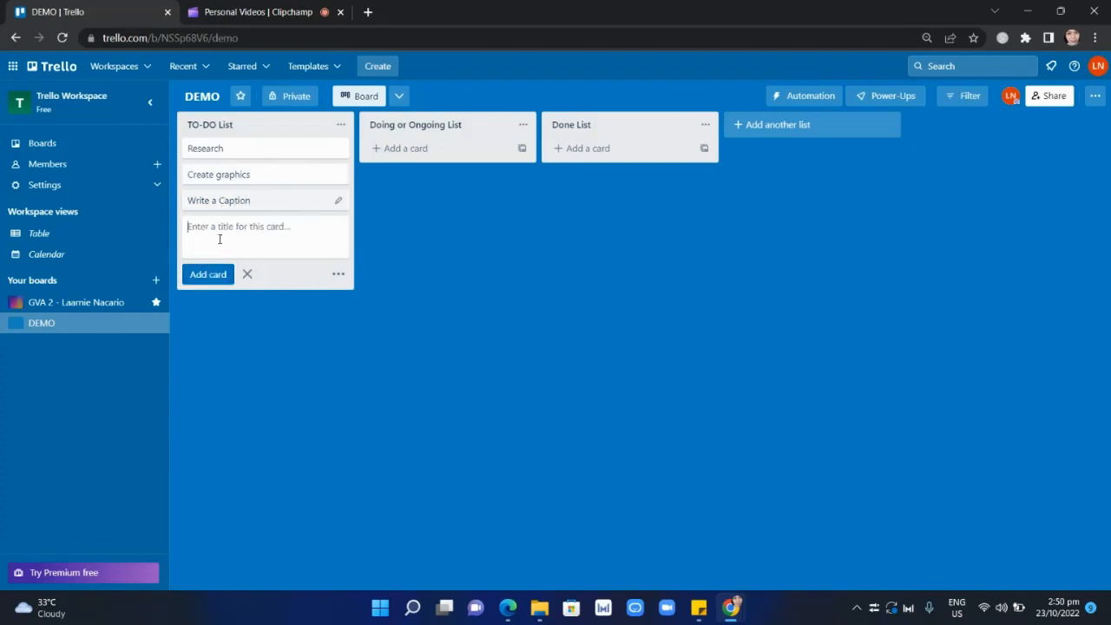
Add a fourth card titled "Submission and Approval" to the TO-DO List.
text(submission)
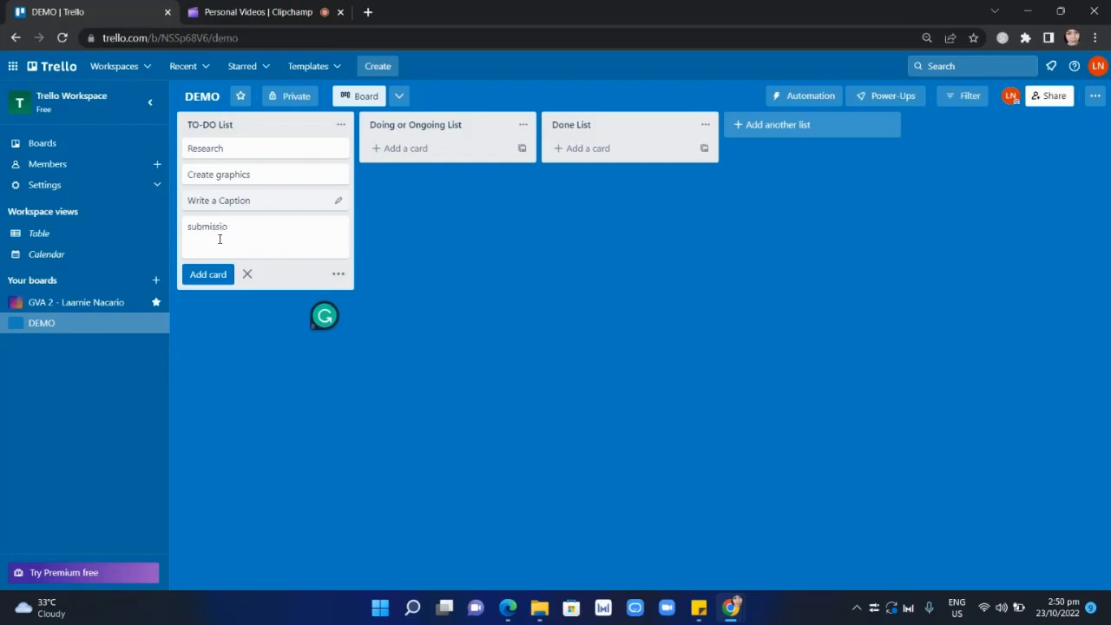
key(BackSpace)
key(BackSpace)
key(BackSpace)
key(BackSpace)
key(BackSpace)
key(BackSpace)
key(BackSpace)
key(BackSpace)
key(BackSpace)
text(Submission and Approval)
key(Return)
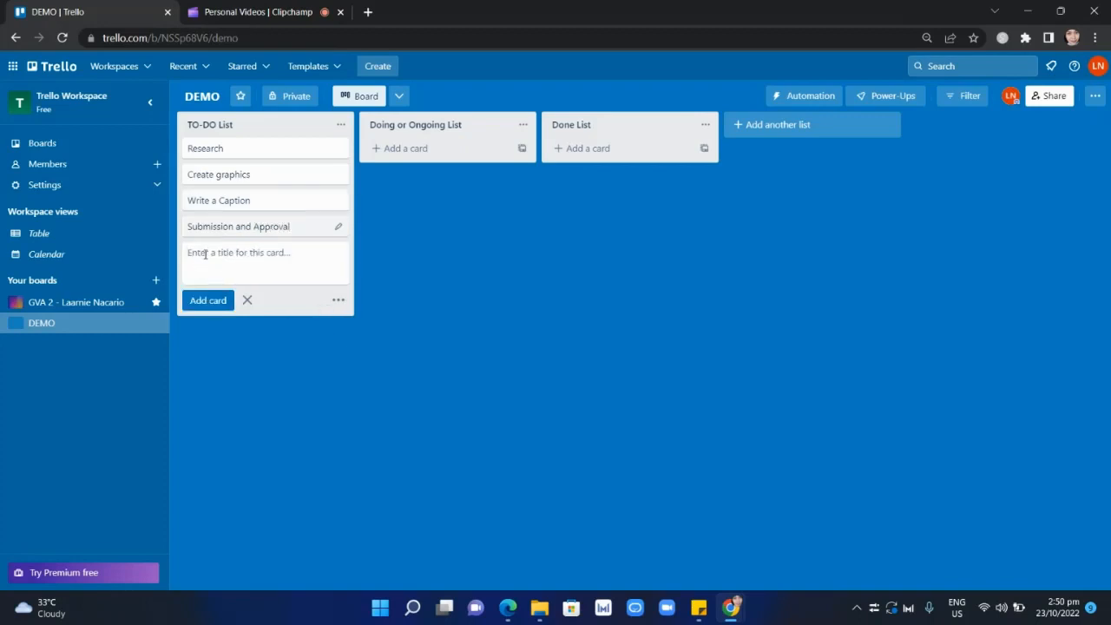
Add a fifth card titled "Scheduling of post" to the TO-DO List and close the card entry.
text(Sheduling)
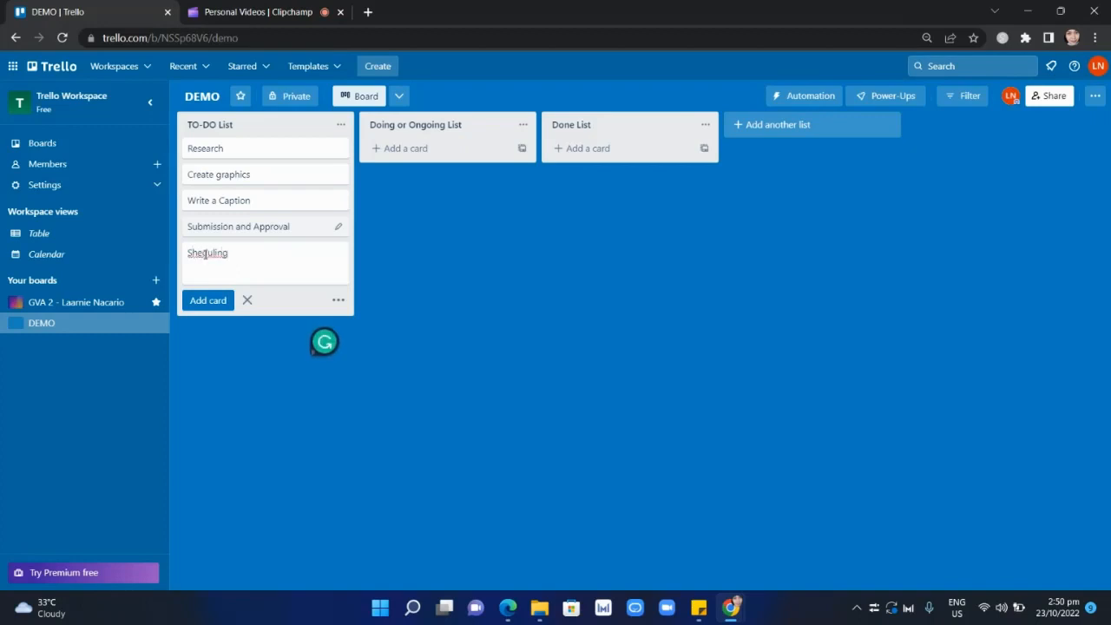
click(193, 254)
text(c)
click(270, 252)
text(of)
text(t)
click(213, 301)
click(441, 287)
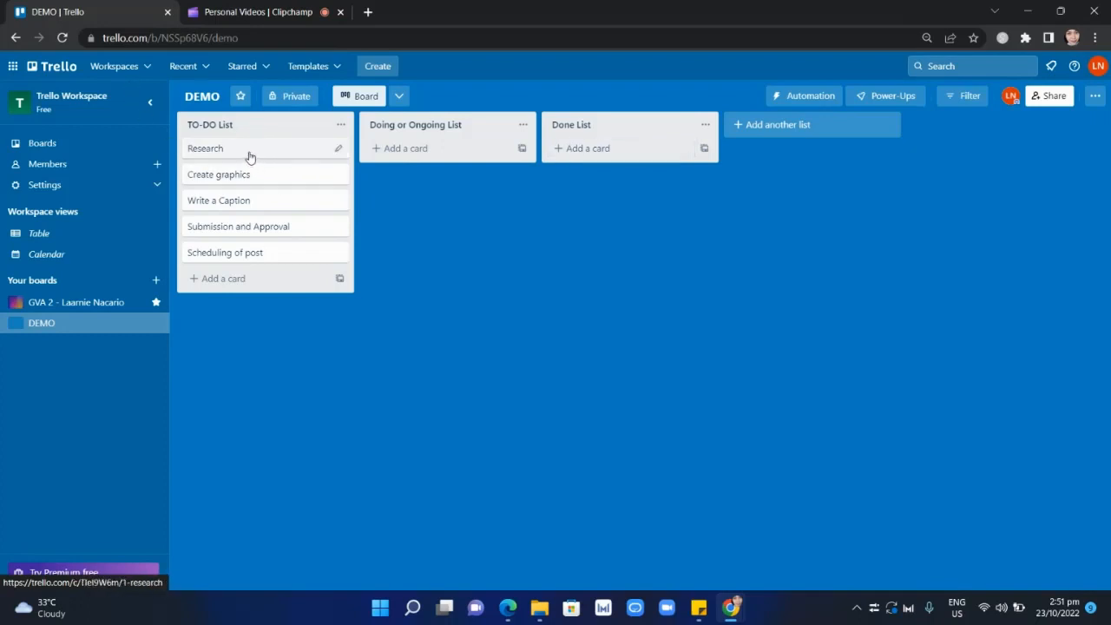
Move the Research card from the TO-DO List to Doing or Ongoing List, and from there to Done List.
drag(250, 156, 283, 144)
drag(384, 128, 236, 132)
drag(228, 155, 390, 156)
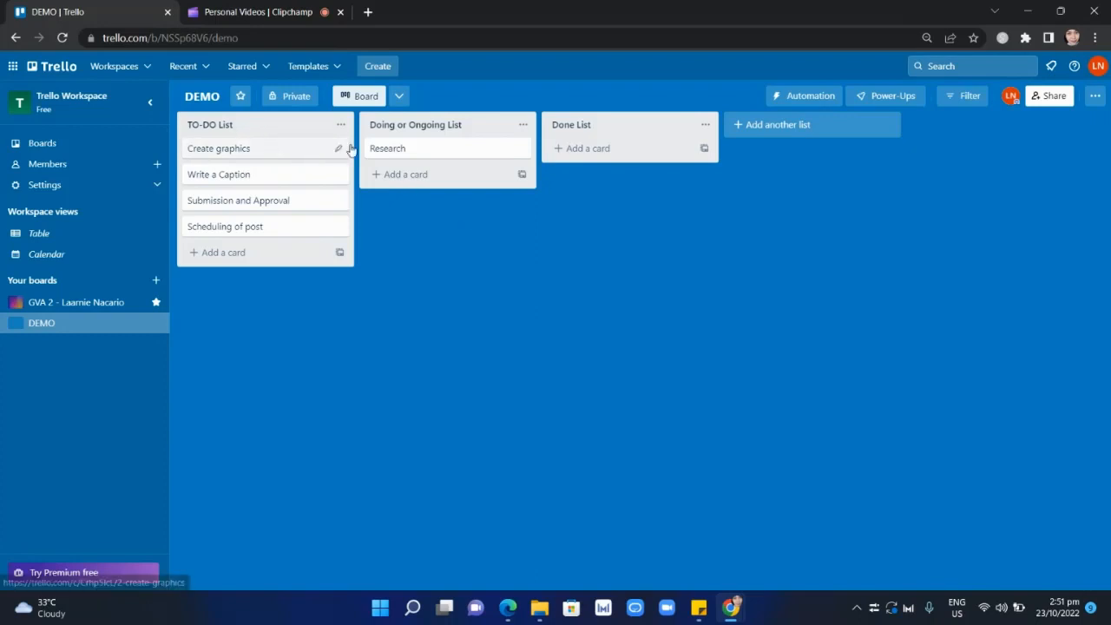
drag(433, 154, 620, 158)
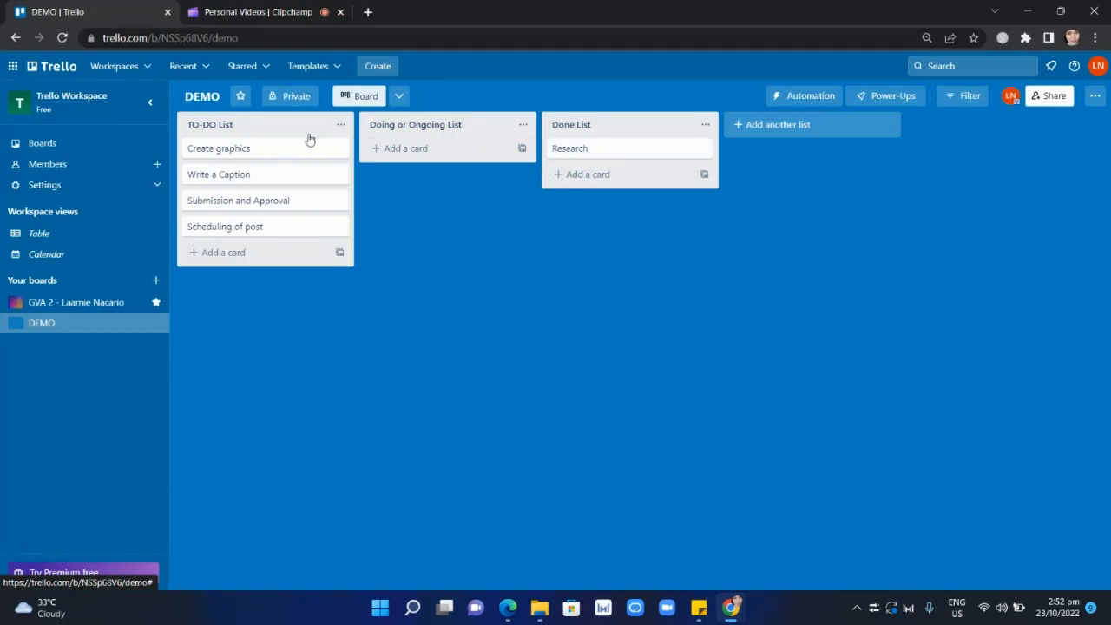
Return the Research card from Done List to the top of the TO-DO List, above Create graphics.
drag(265, 154, 295, 156)
drag(564, 148, 241, 199)
drag(251, 160, 238, 228)
drag(247, 174, 248, 227)
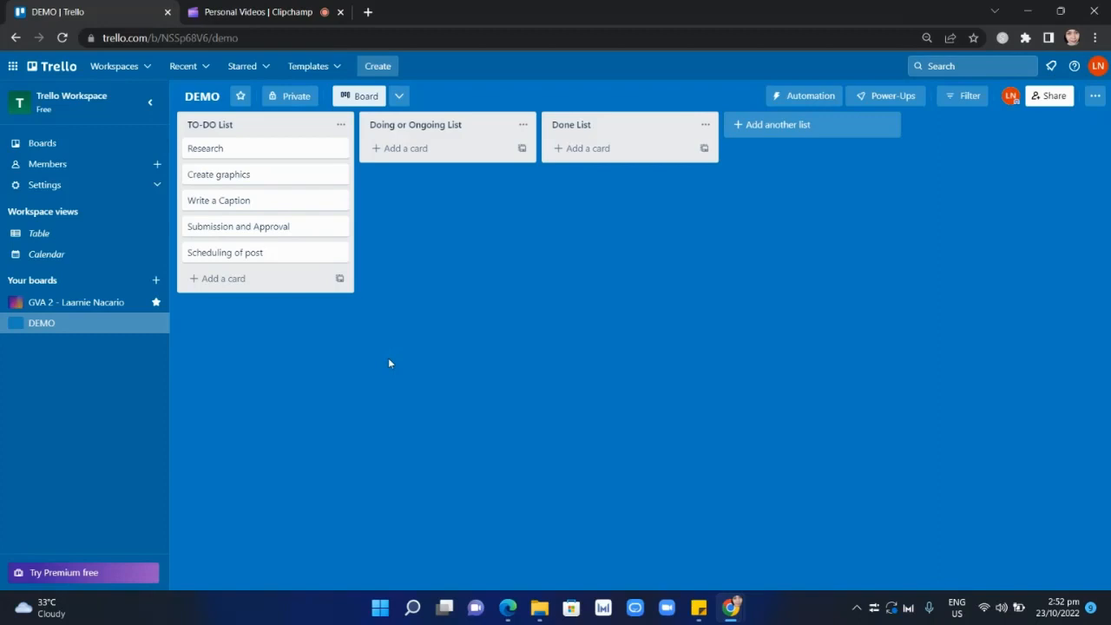
Save the description "Add a detailed description here." on the Research card and close the card.
click(267, 157)
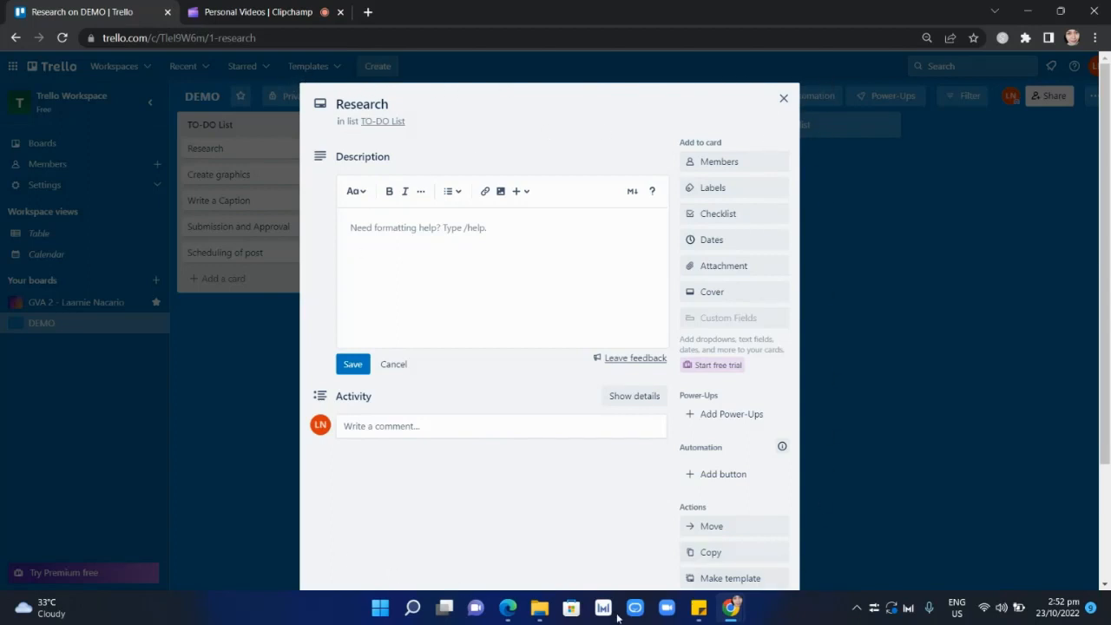
click(433, 102)
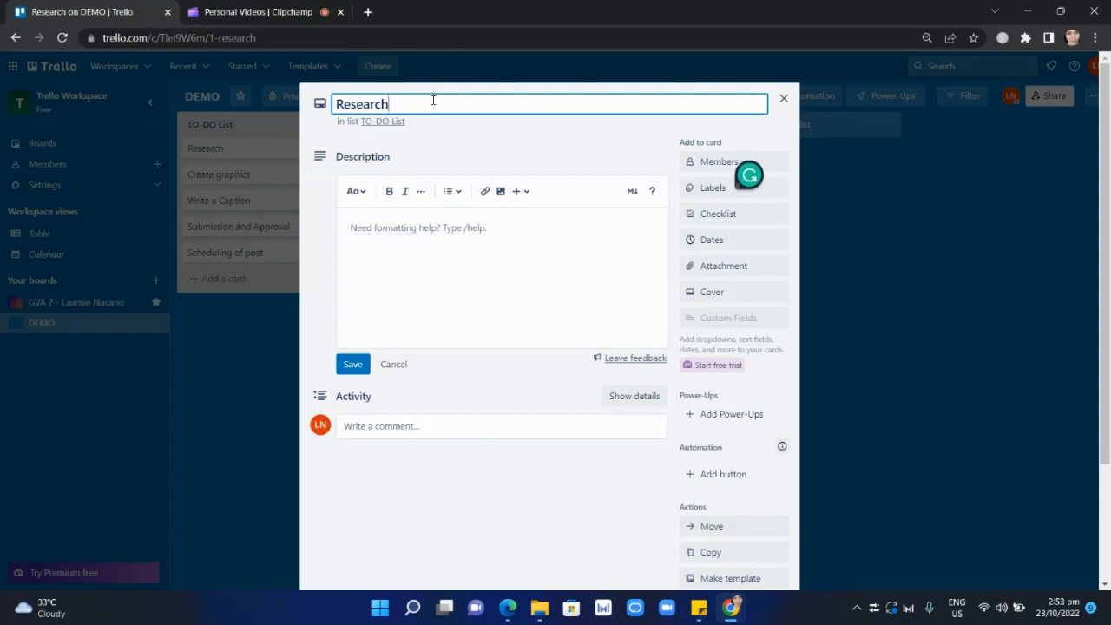
click(413, 246)
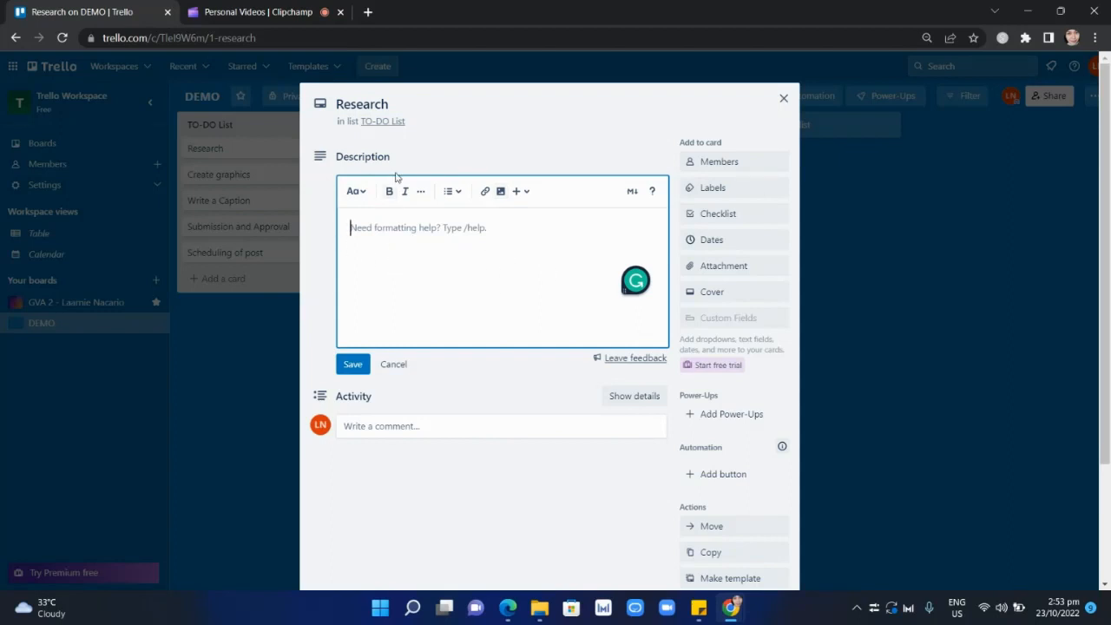
click(404, 103)
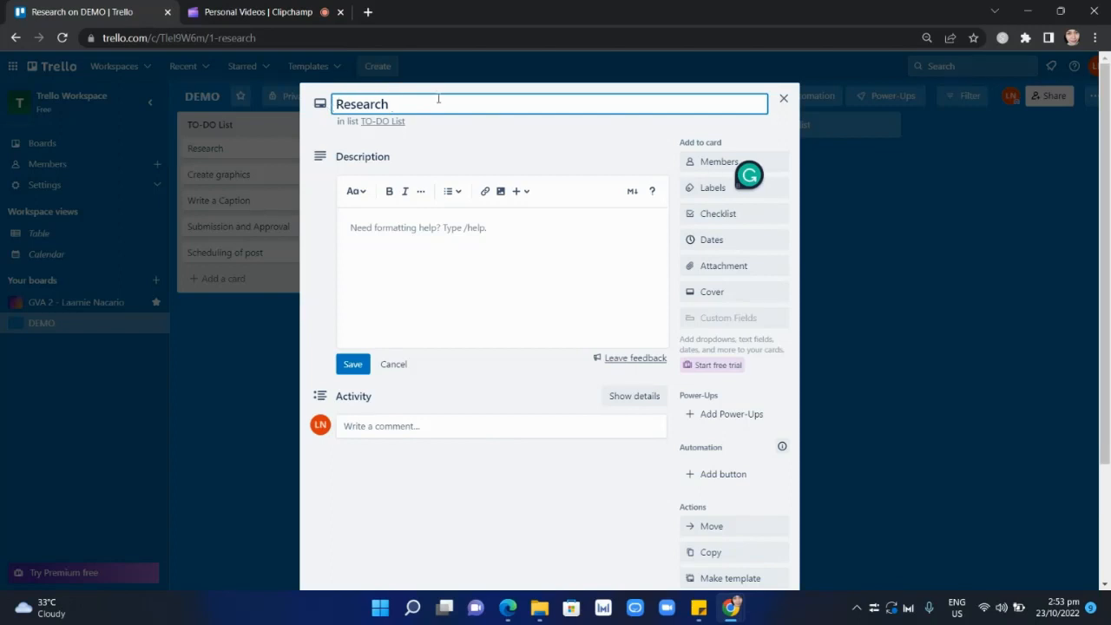
click(408, 247)
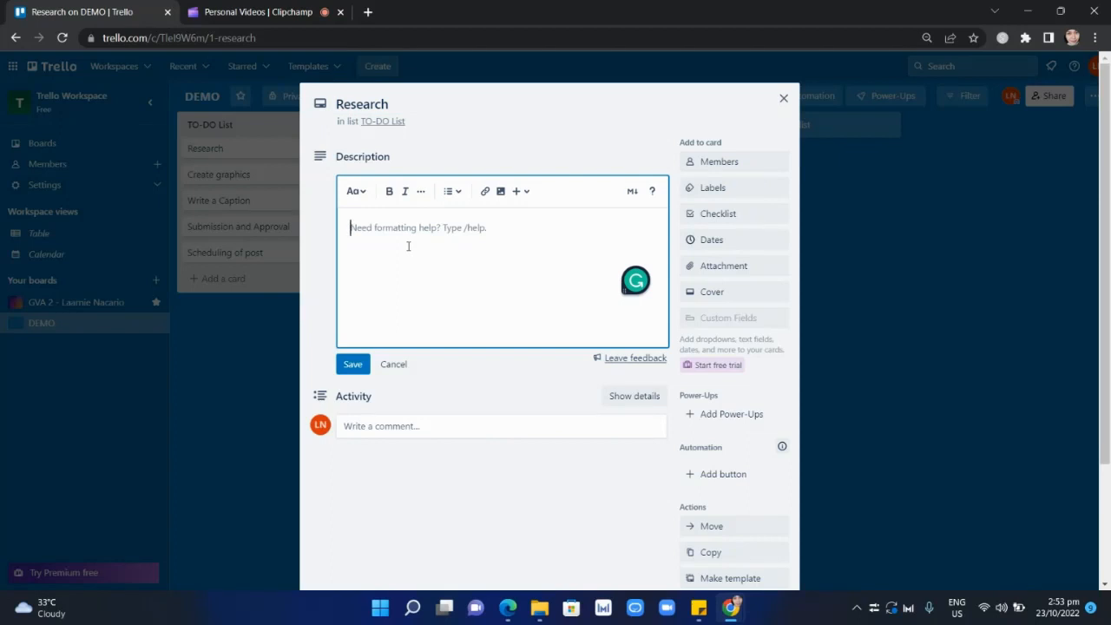
text(Add )
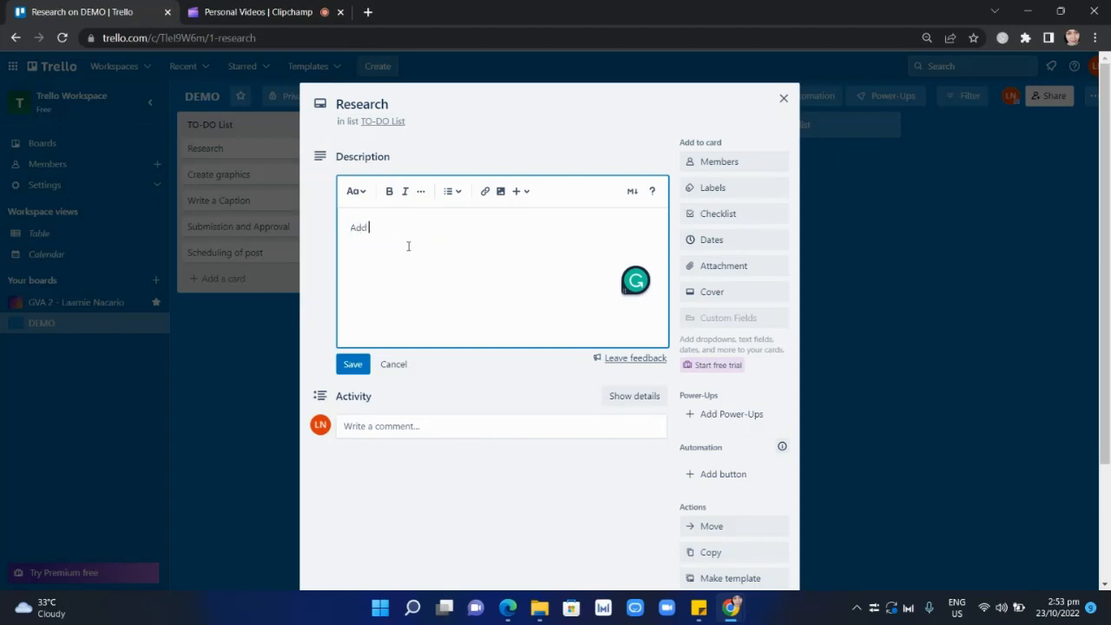
text(a detailed description)
text(here.)
click(360, 369)
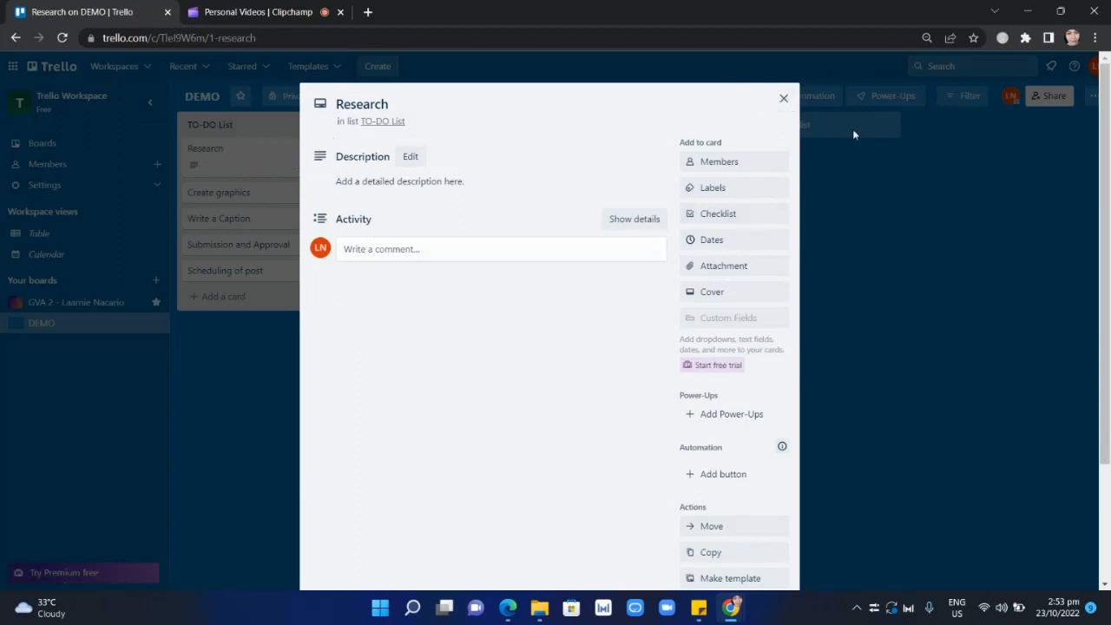
click(783, 98)
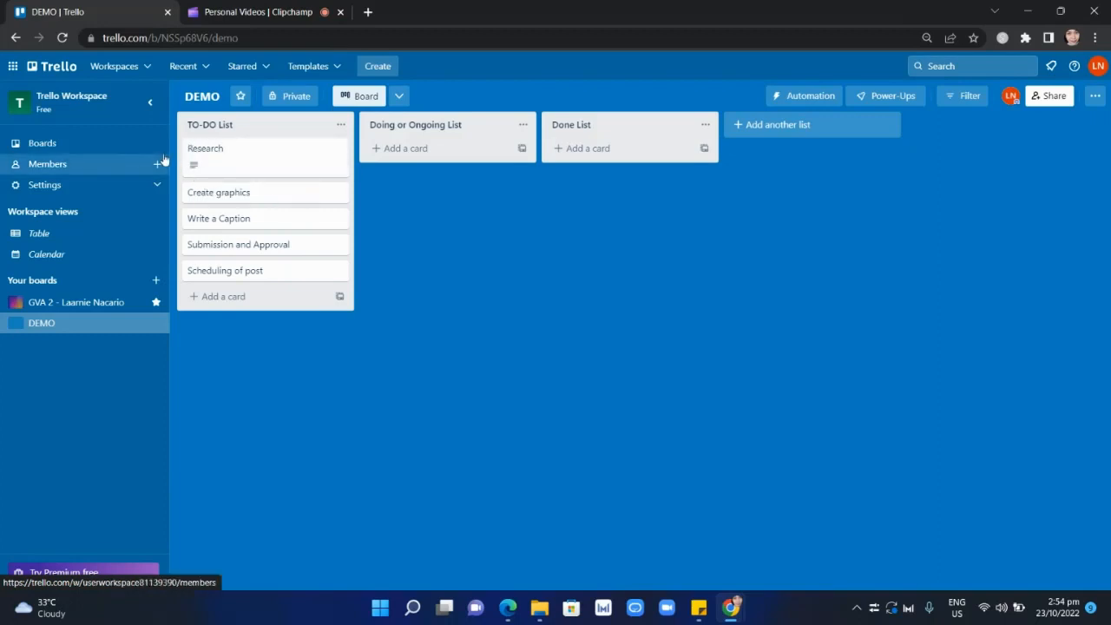
Reopen the Research card and check which members can be assigned to it.
click(214, 166)
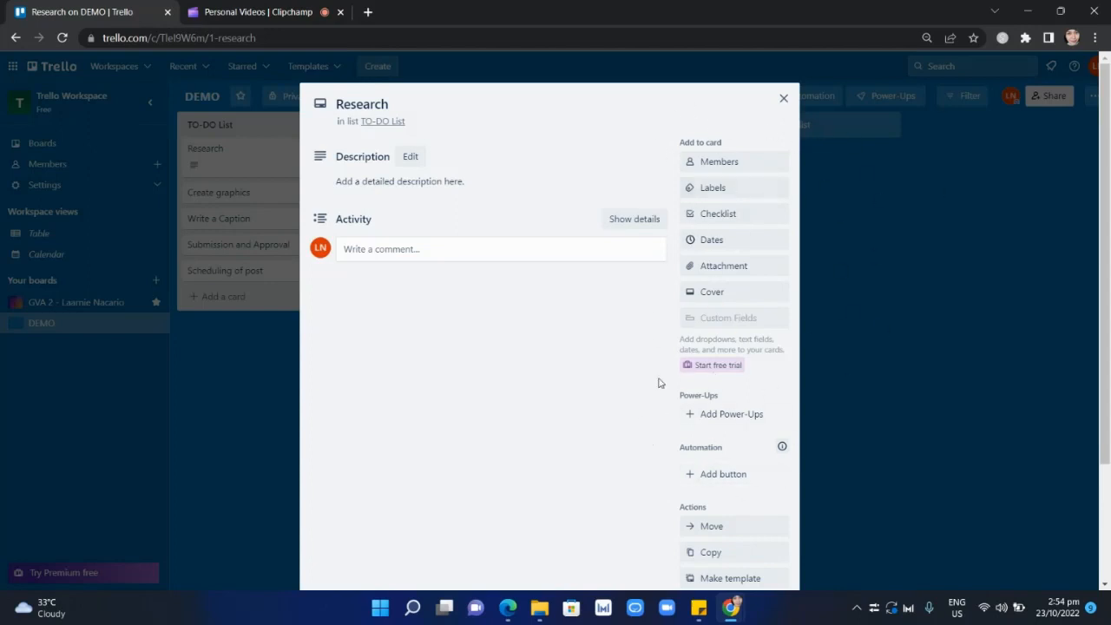
click(733, 168)
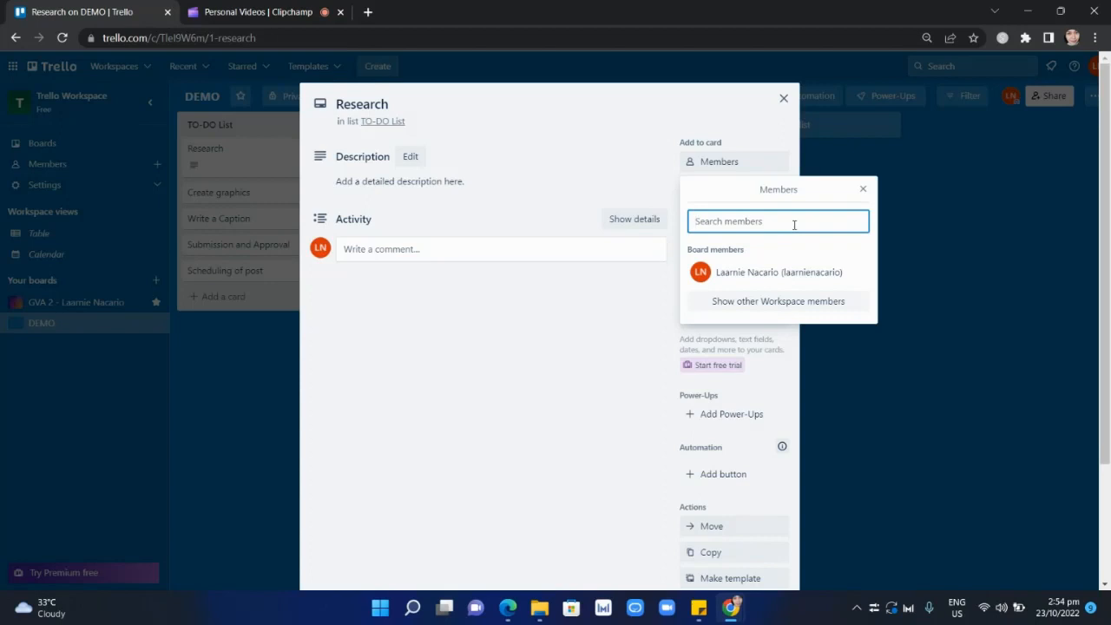
click(863, 188)
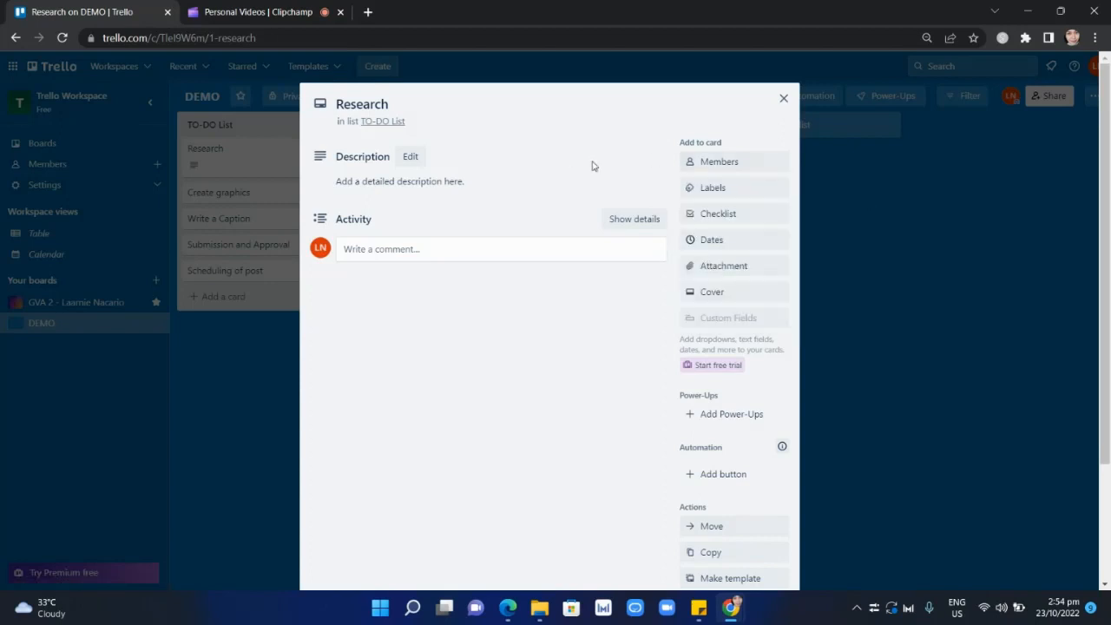
Apply the red label to the Research card, title that label "URGENT", and return to the board.
click(728, 189)
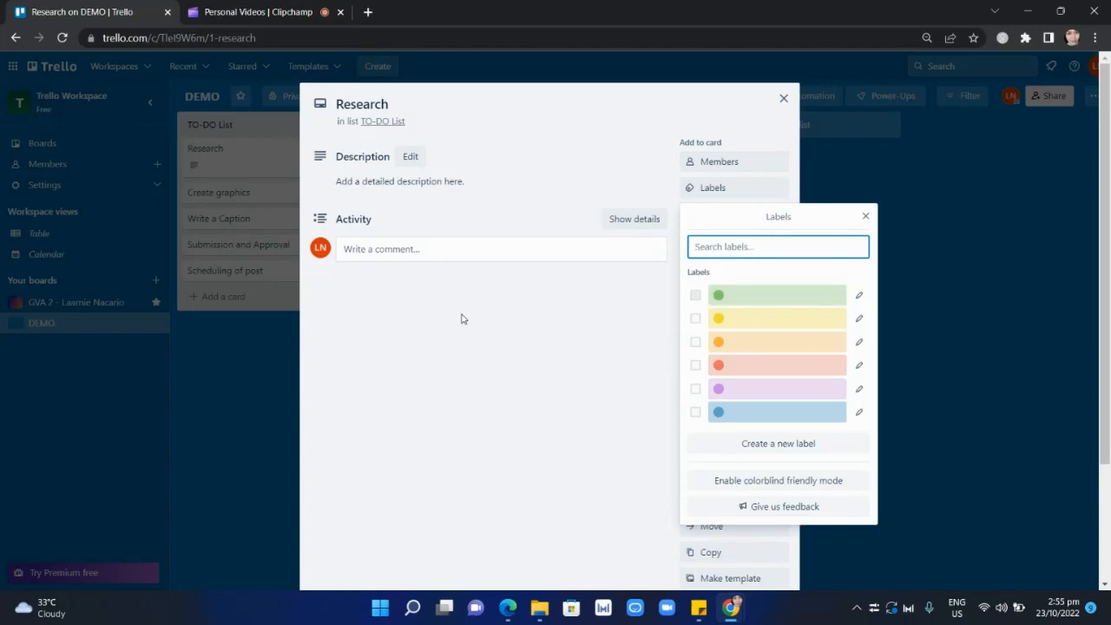
click(783, 368)
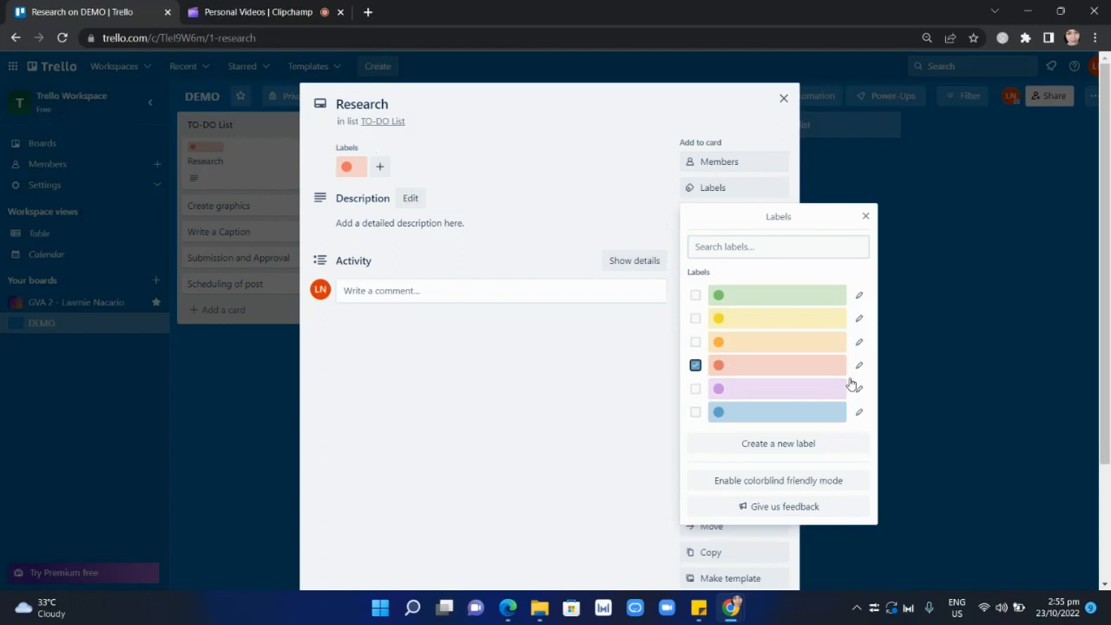
click(859, 366)
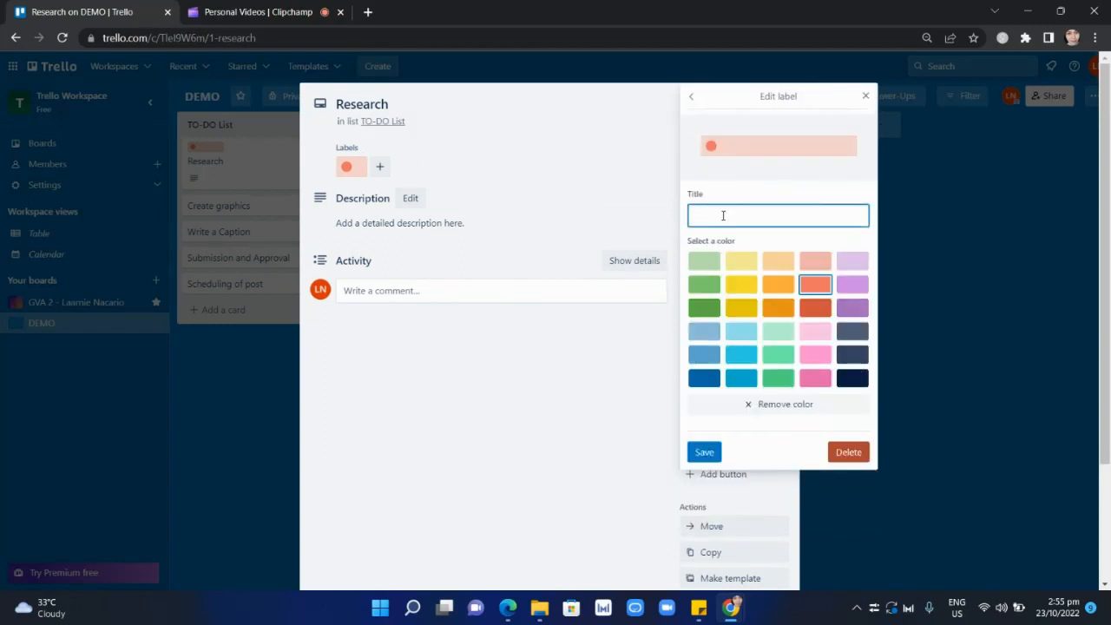
text(URGENT)
click(706, 452)
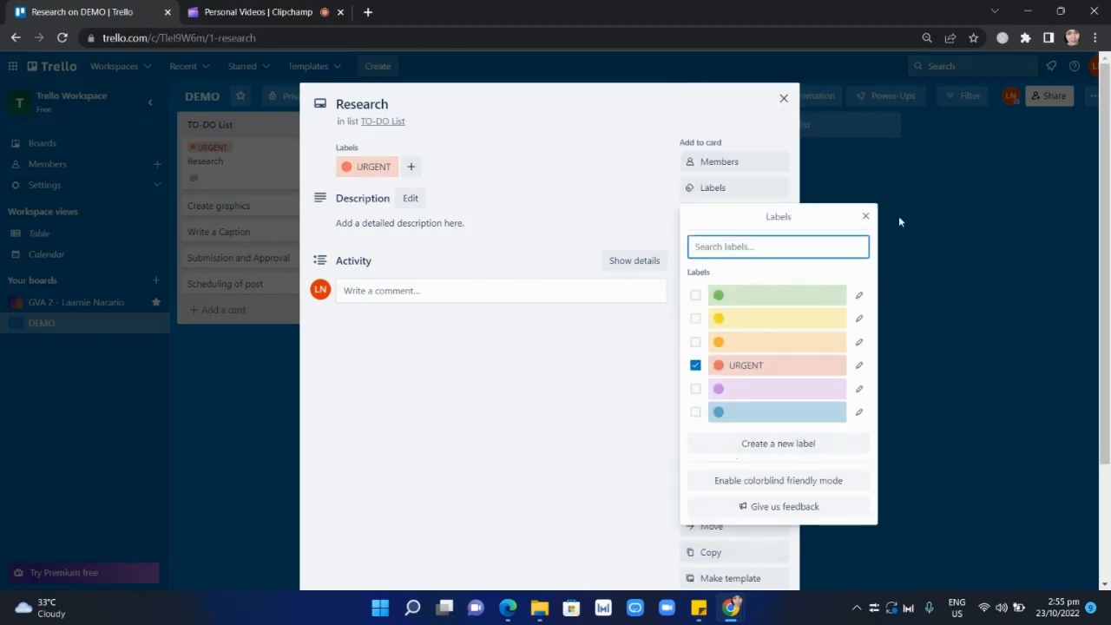
click(865, 216)
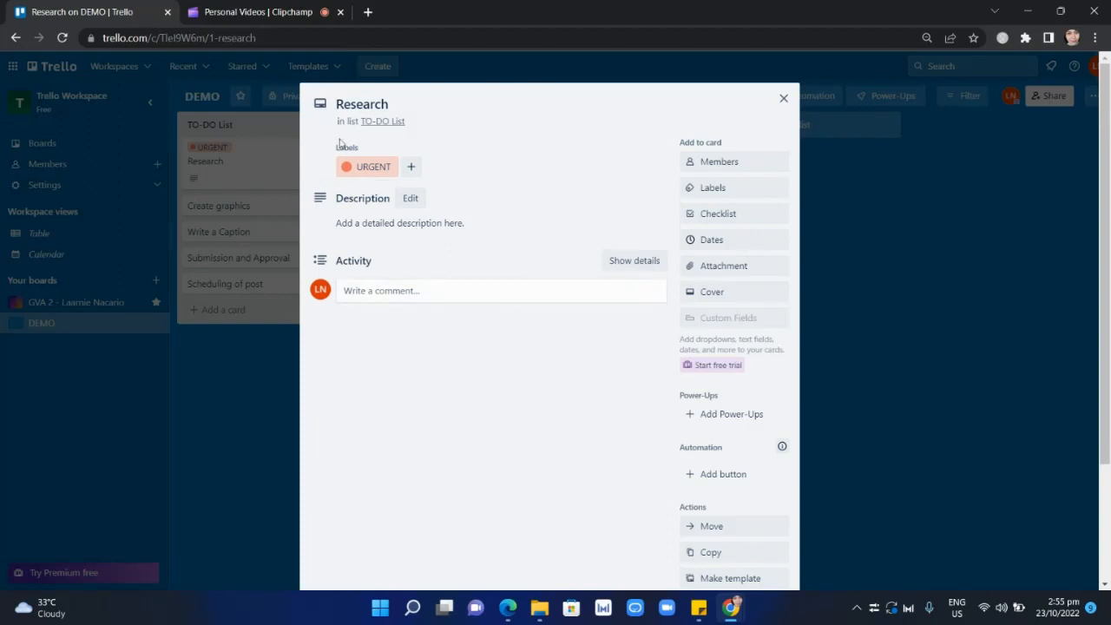
click(784, 100)
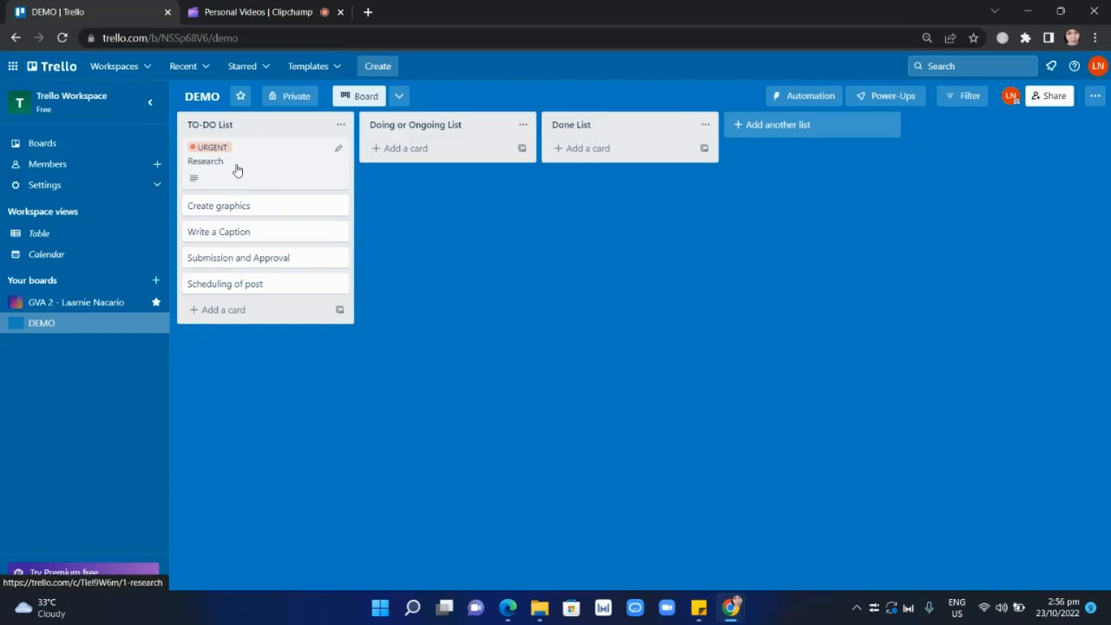
Open the Research card and add a checklist with the default title "Checklist".
click(294, 167)
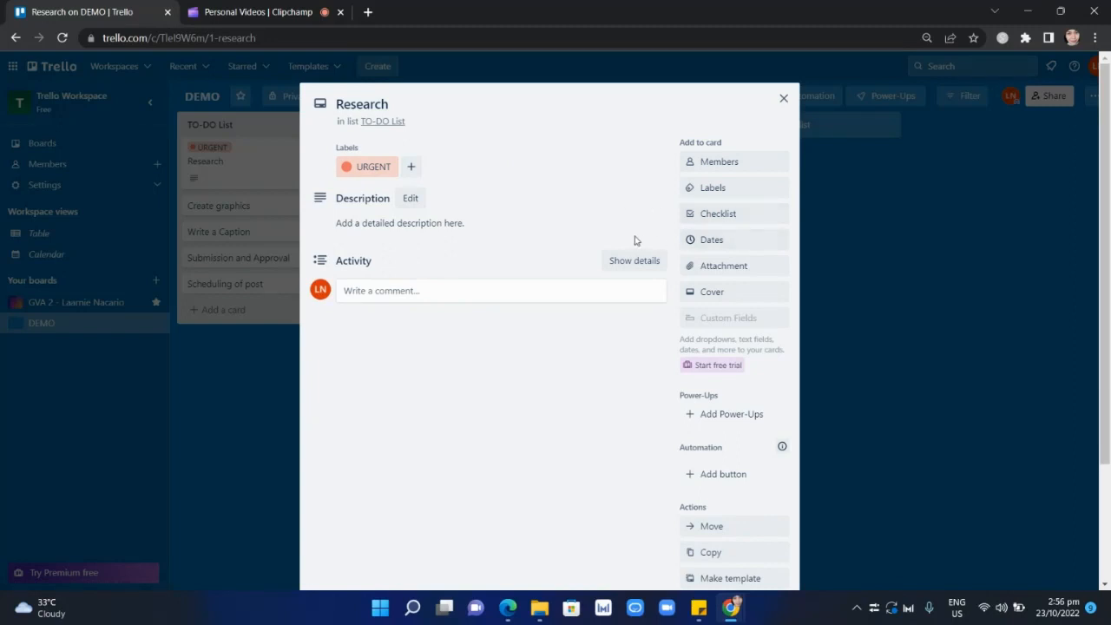
click(718, 214)
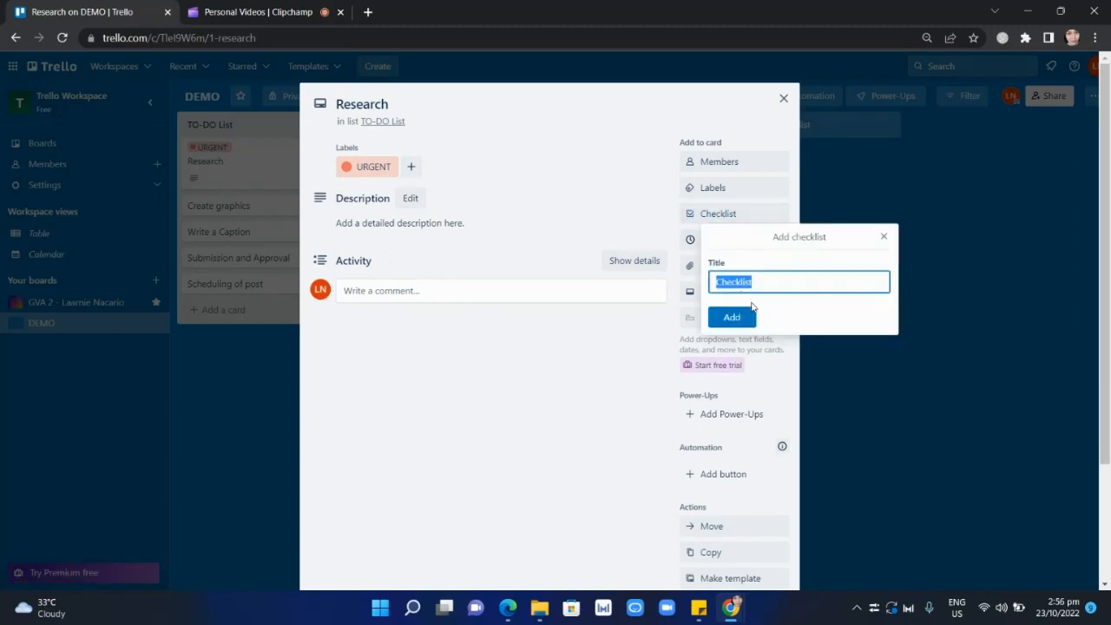
click(743, 320)
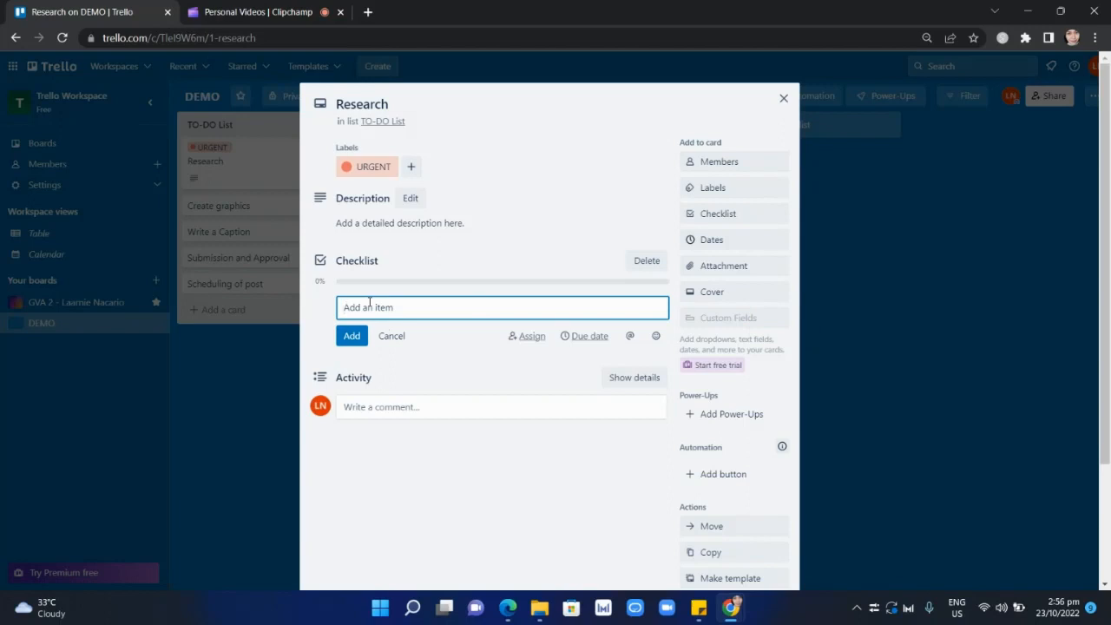
Add the items "Checklist 1", "Checklist 2" and "Checklist 3" to the Research card's checklist.
text(Checklist 1)
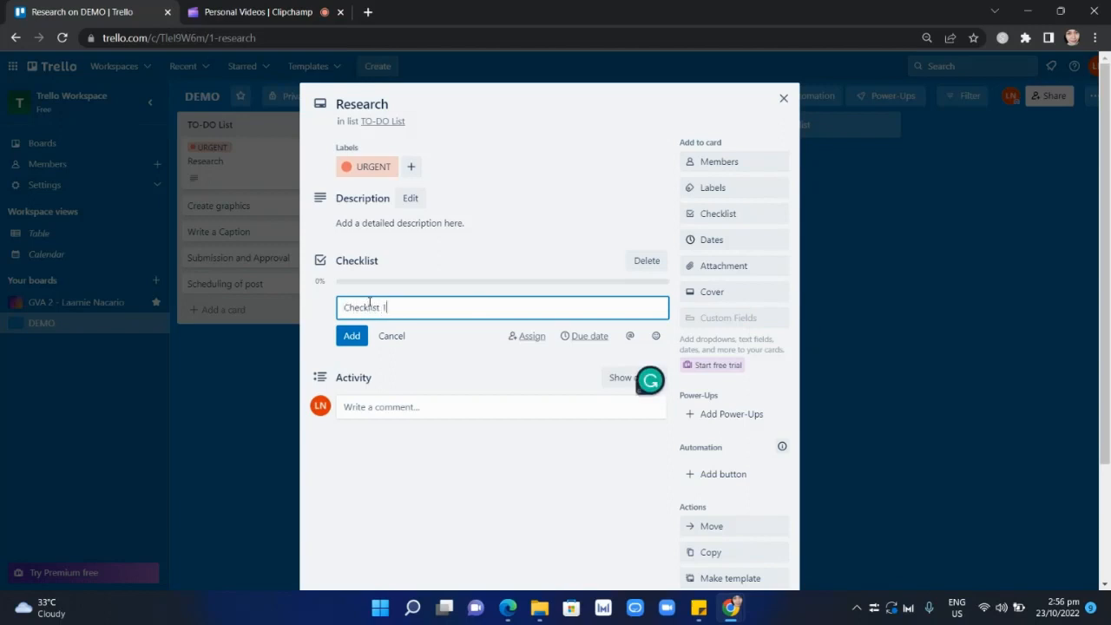
click(356, 338)
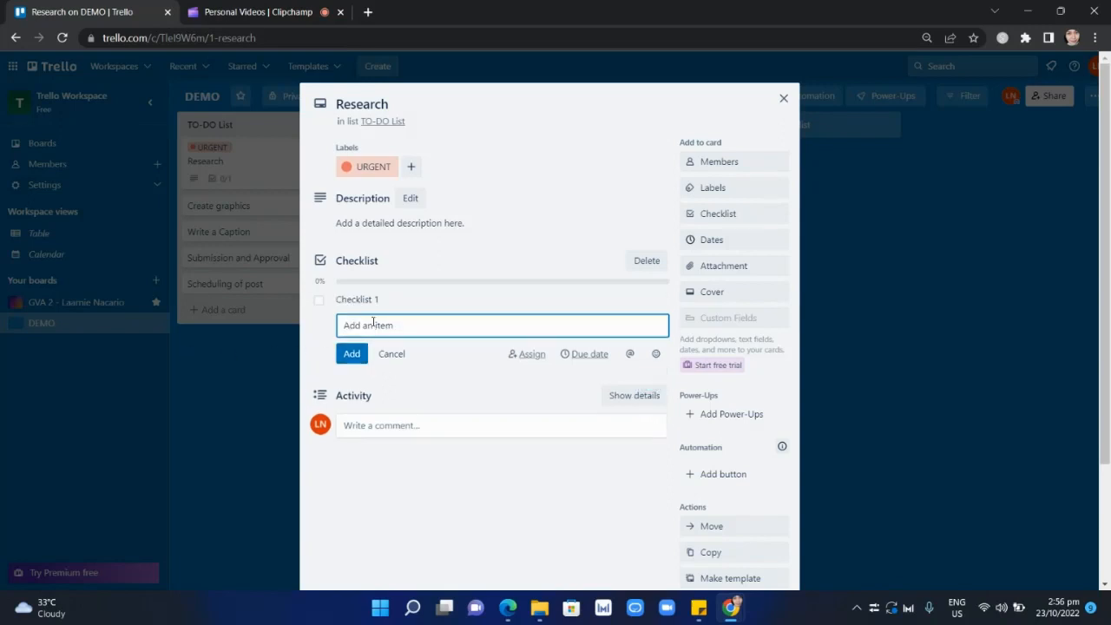
text(Checklist)
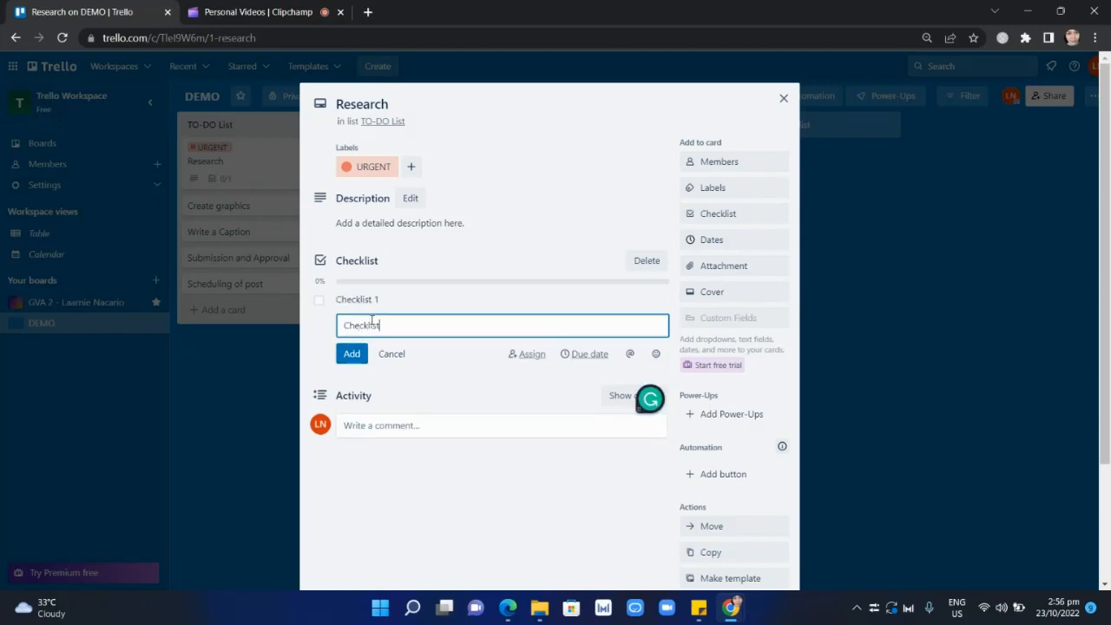
text( 2)
key(Return)
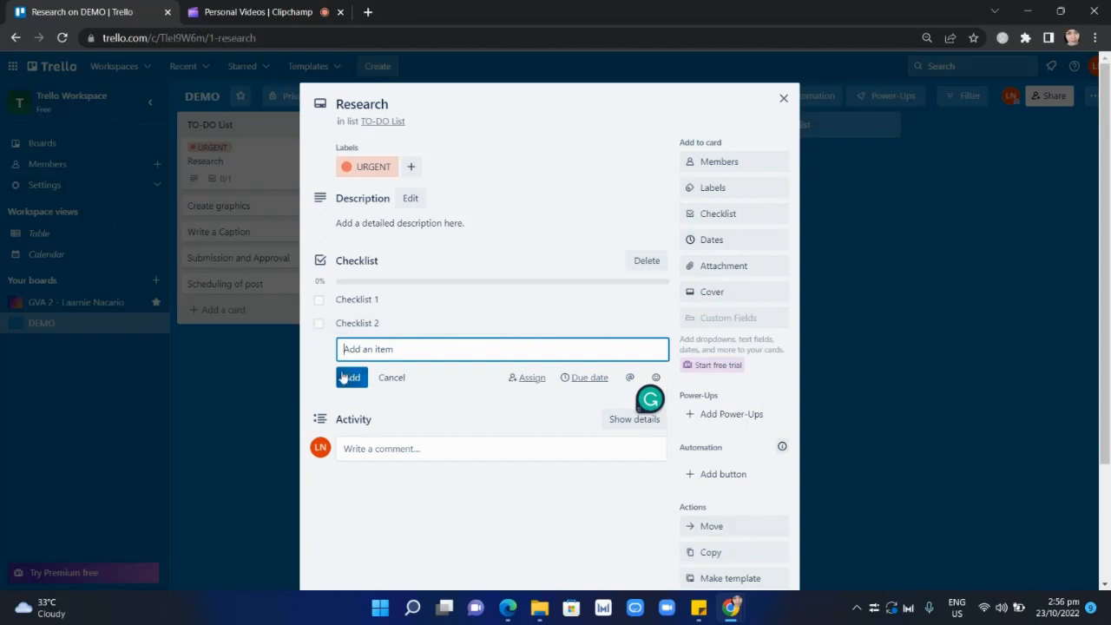
text(Checklist)
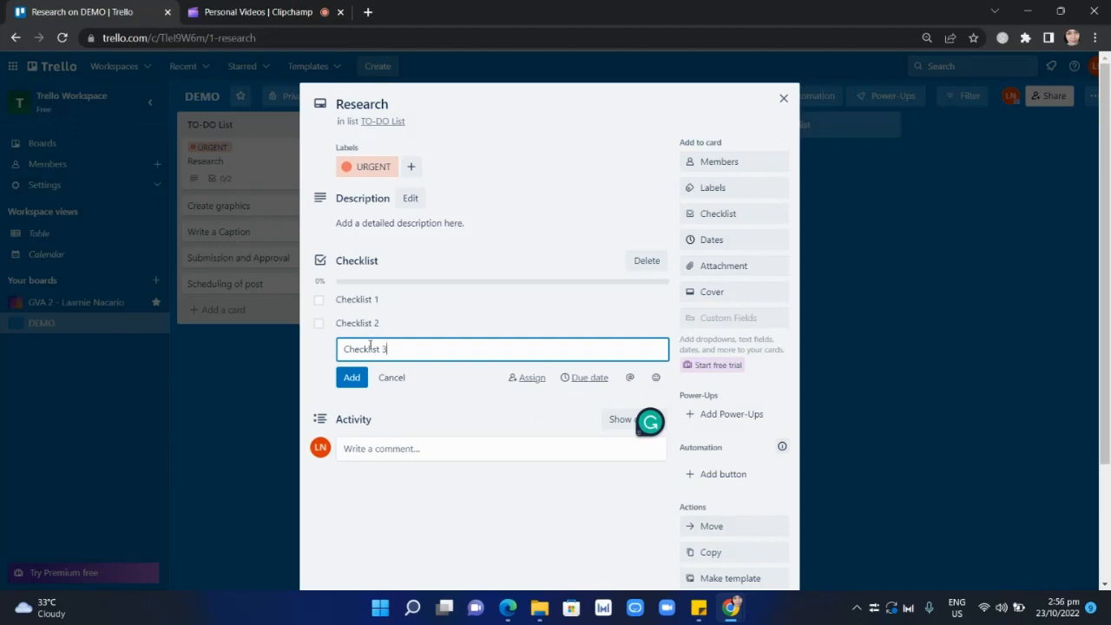
text( 3)
click(356, 378)
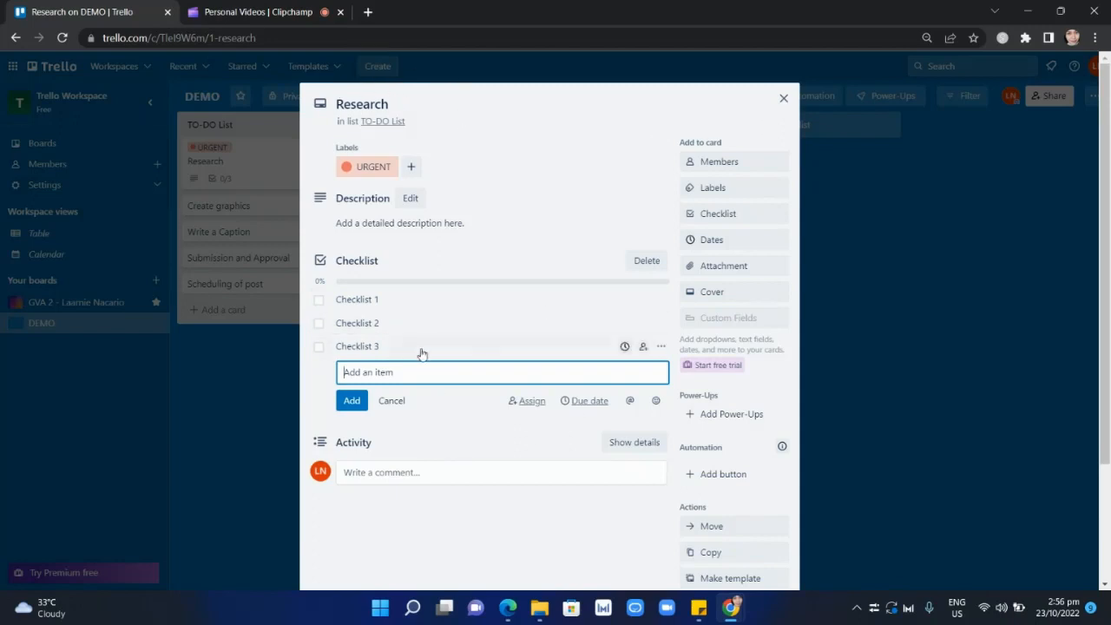
Mark Checklist 1 and Checklist 2 as done, leave Checklist 3 open, and return to the board.
click(319, 300)
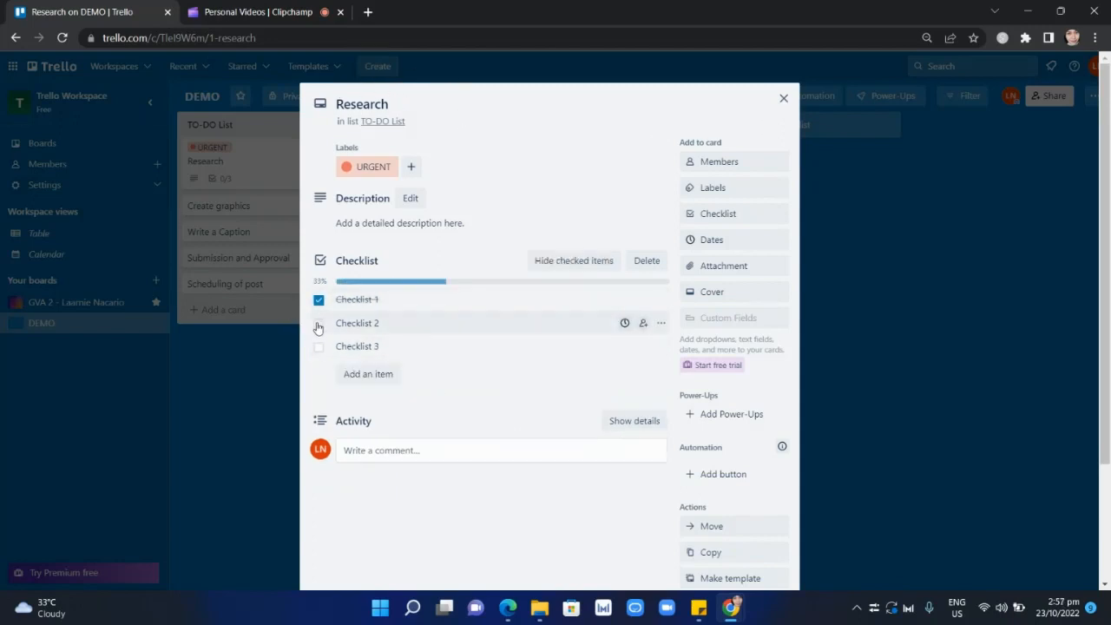
click(319, 323)
click(319, 346)
click(319, 323)
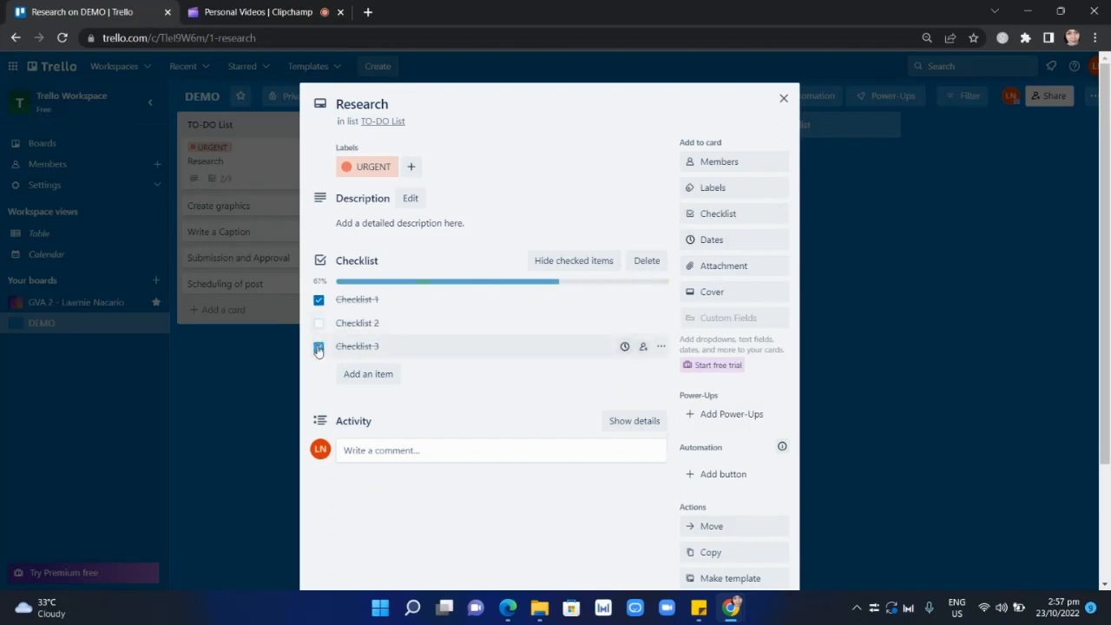
click(319, 346)
click(319, 299)
click(319, 323)
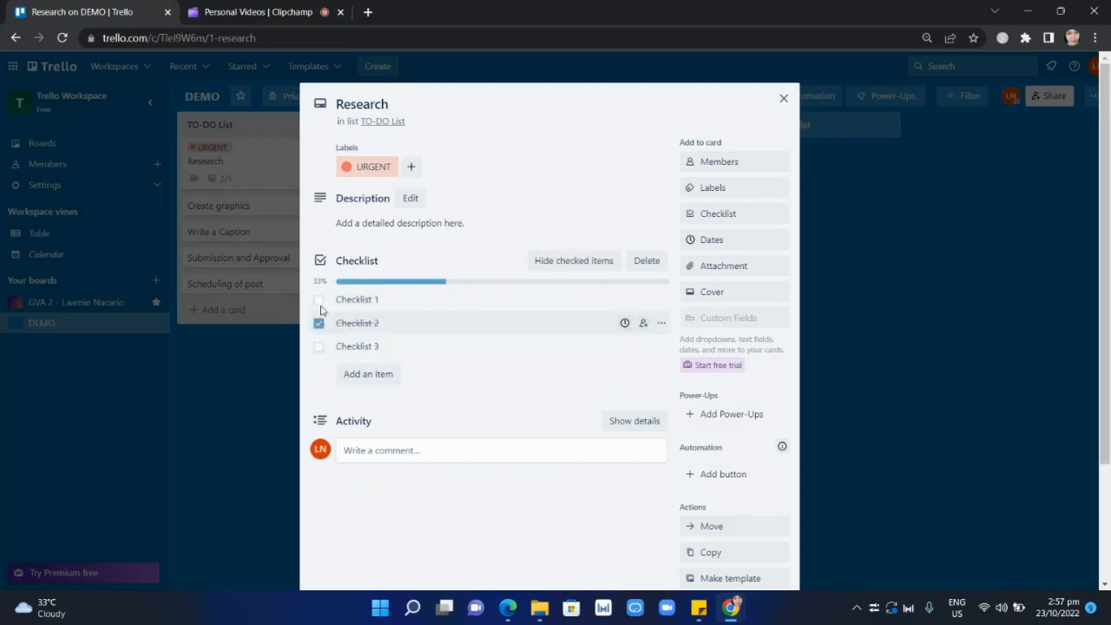
click(319, 299)
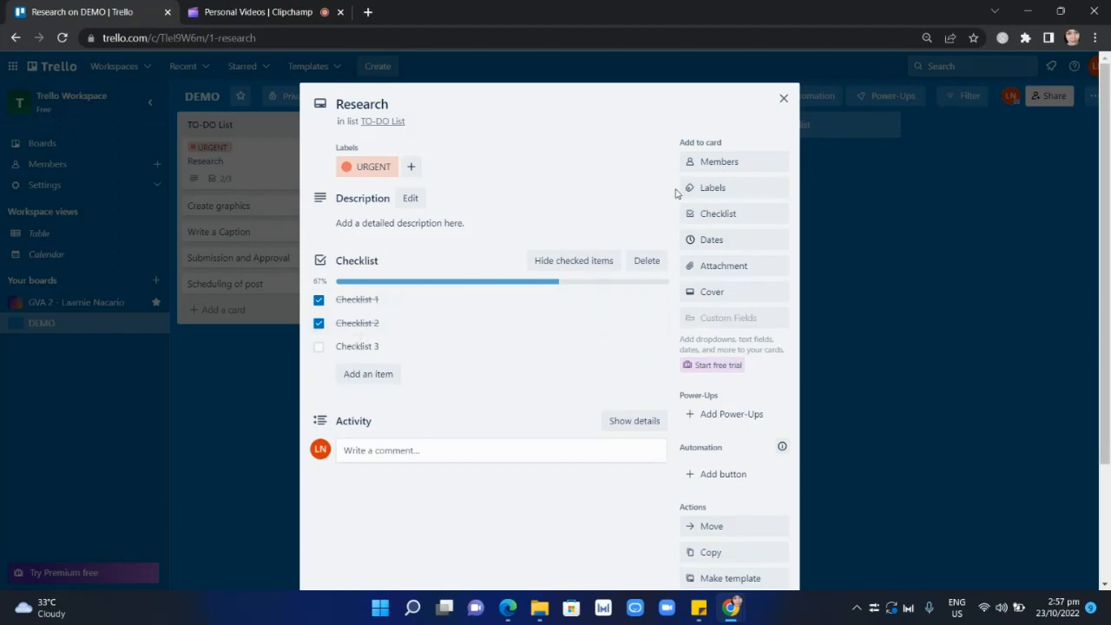
click(785, 99)
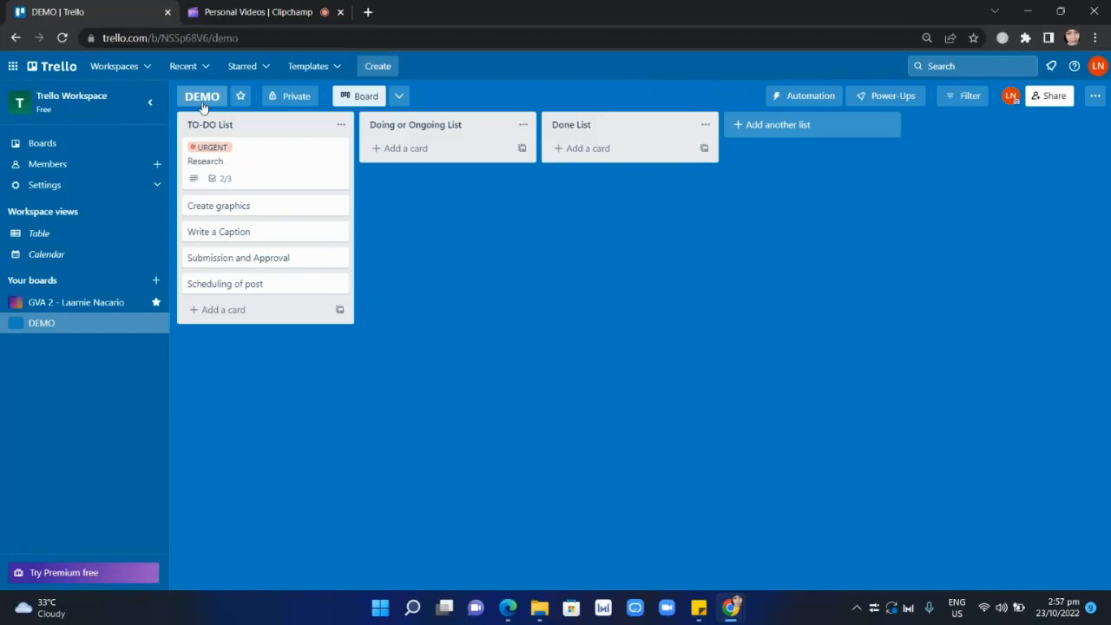
Reopen the Research card, mark Checklist 3 as done, and close the card.
click(220, 178)
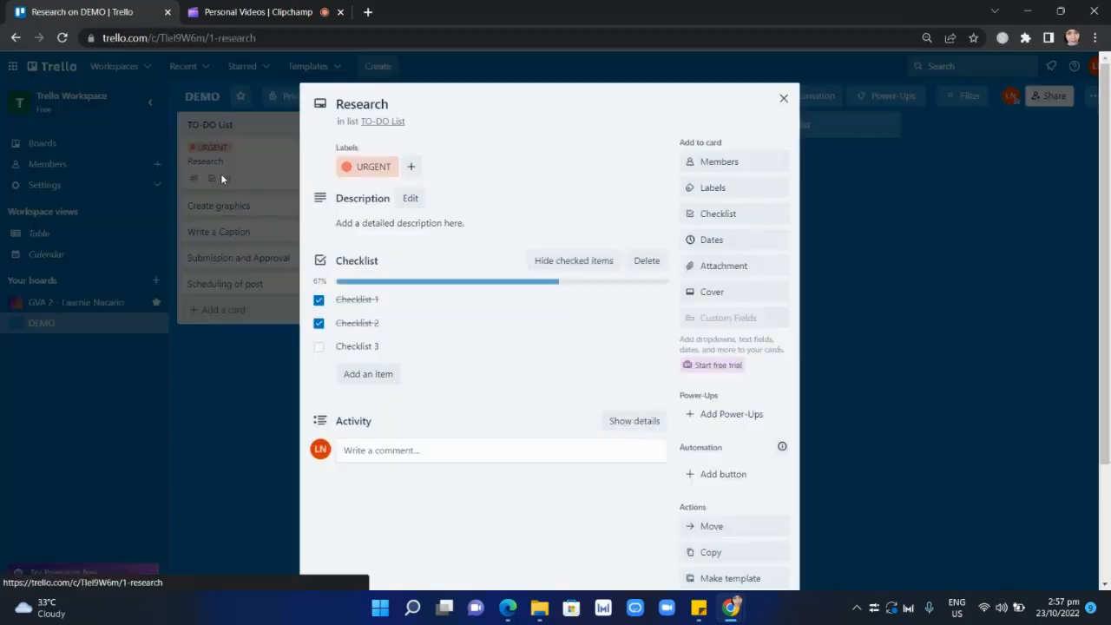
click(318, 349)
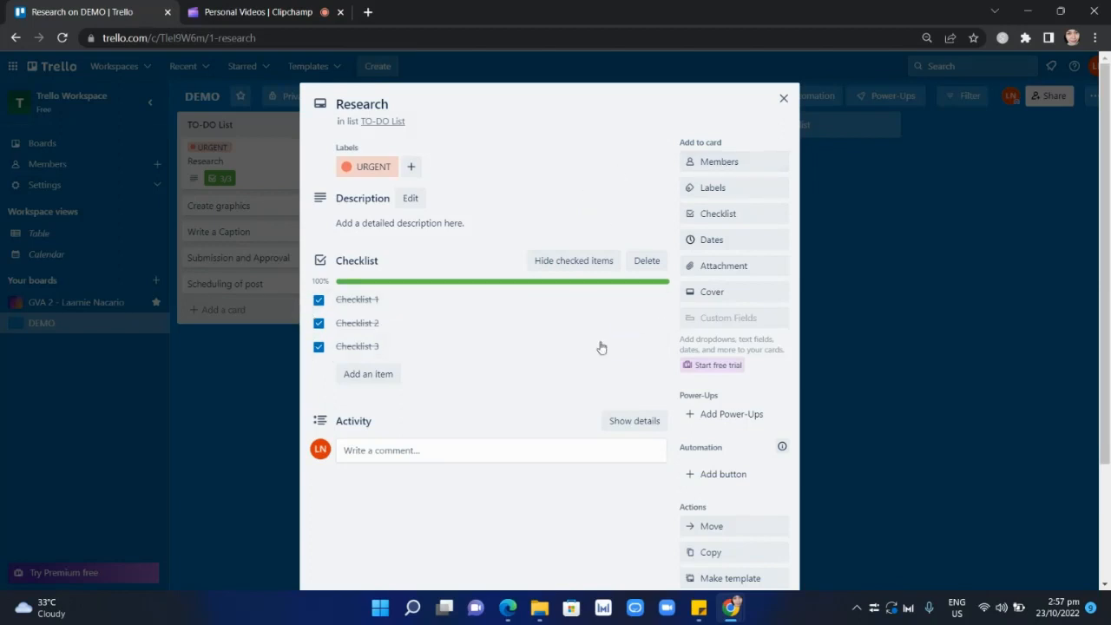
click(784, 98)
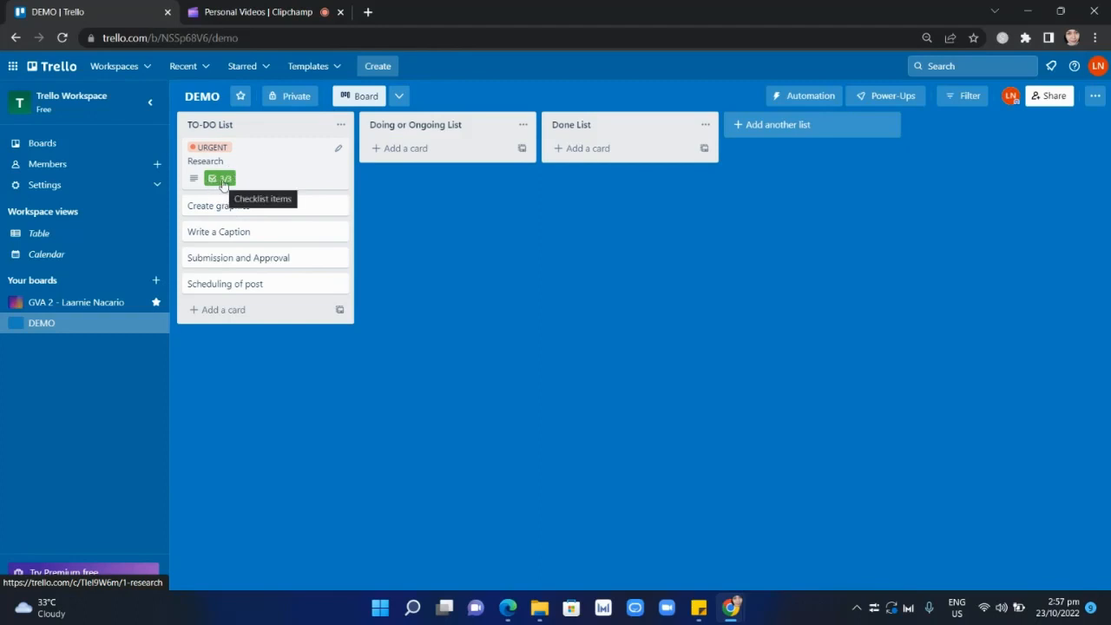
Set the Research card's start date to 10/23/2022 and its due date to 10/30/2022.
click(300, 164)
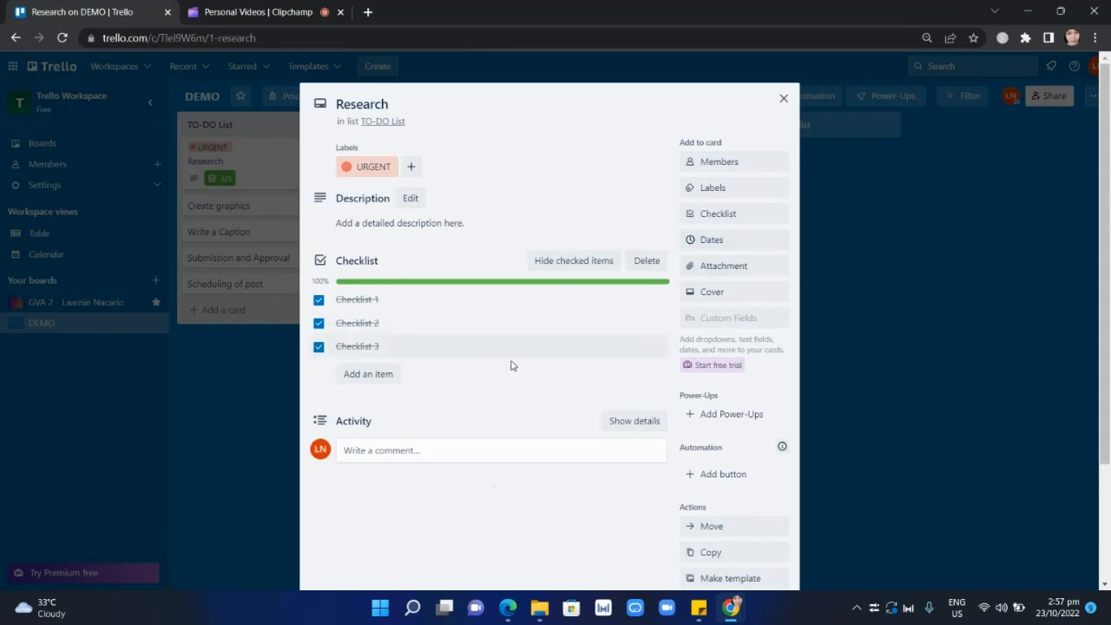
click(701, 240)
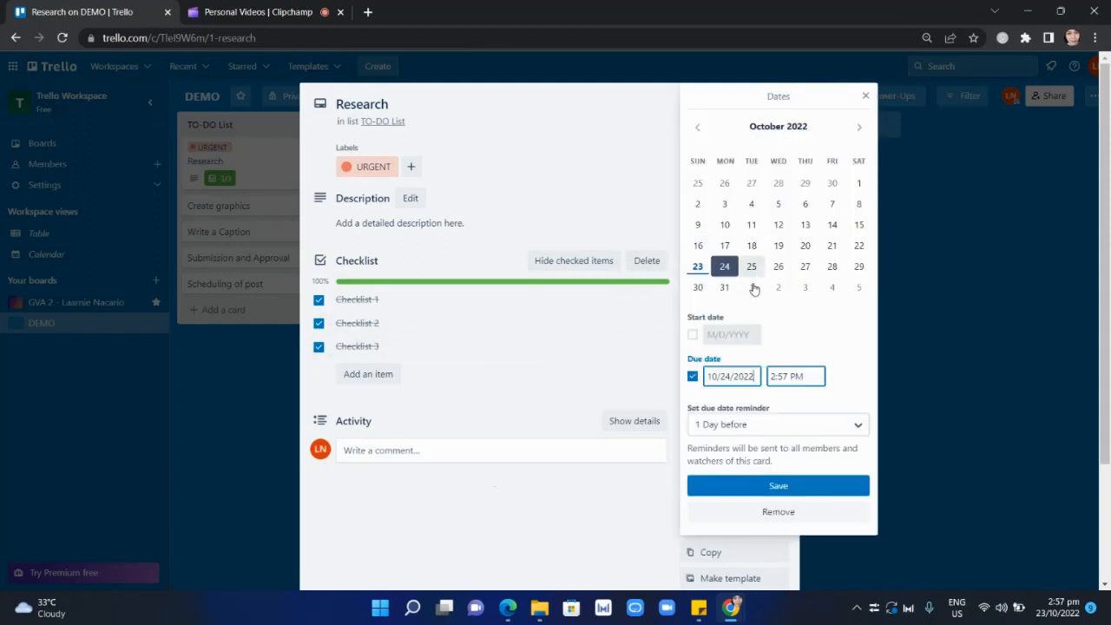
click(697, 378)
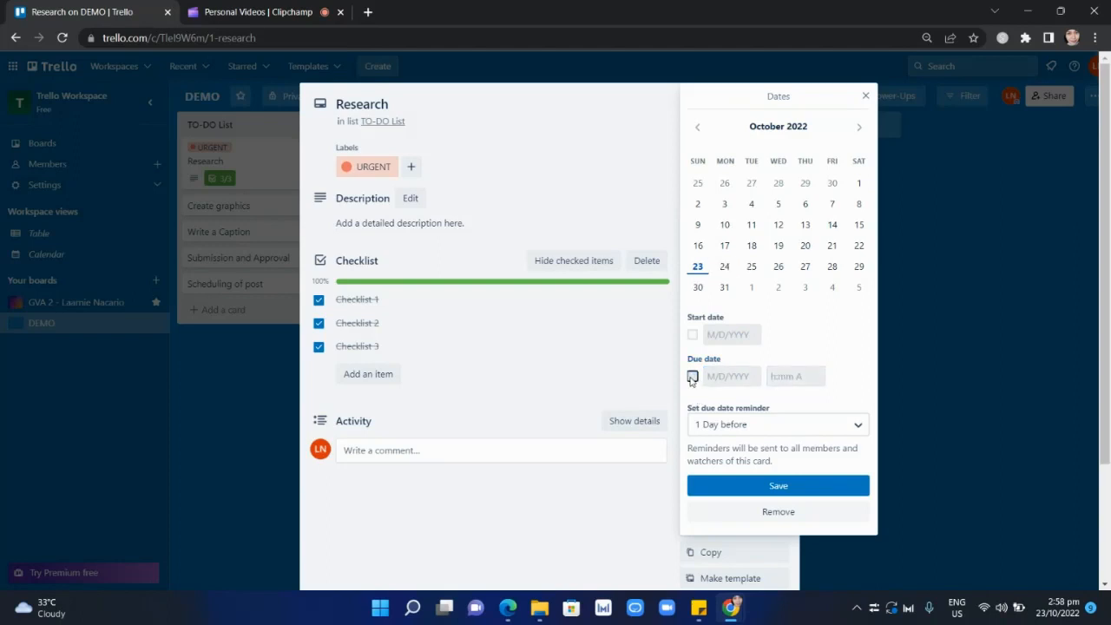
click(692, 378)
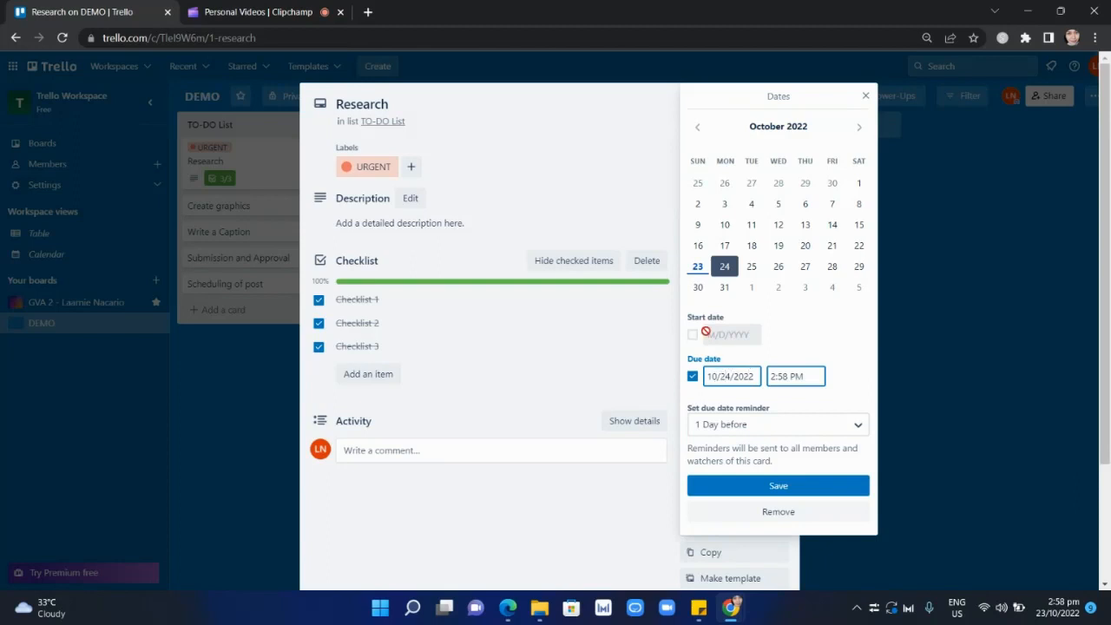
click(692, 376)
click(692, 334)
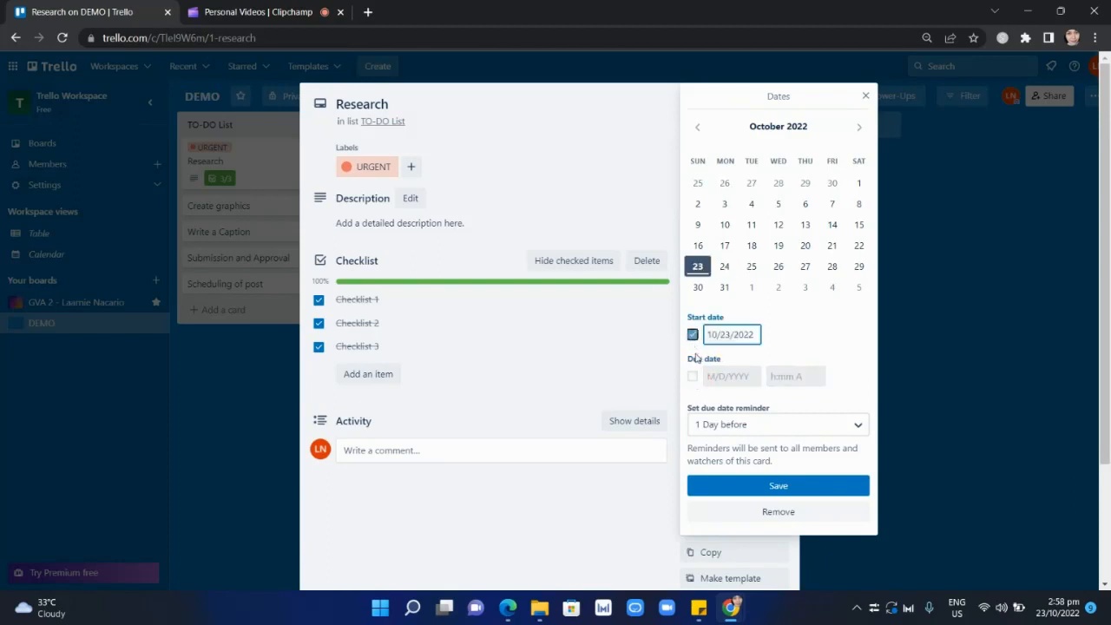
click(693, 376)
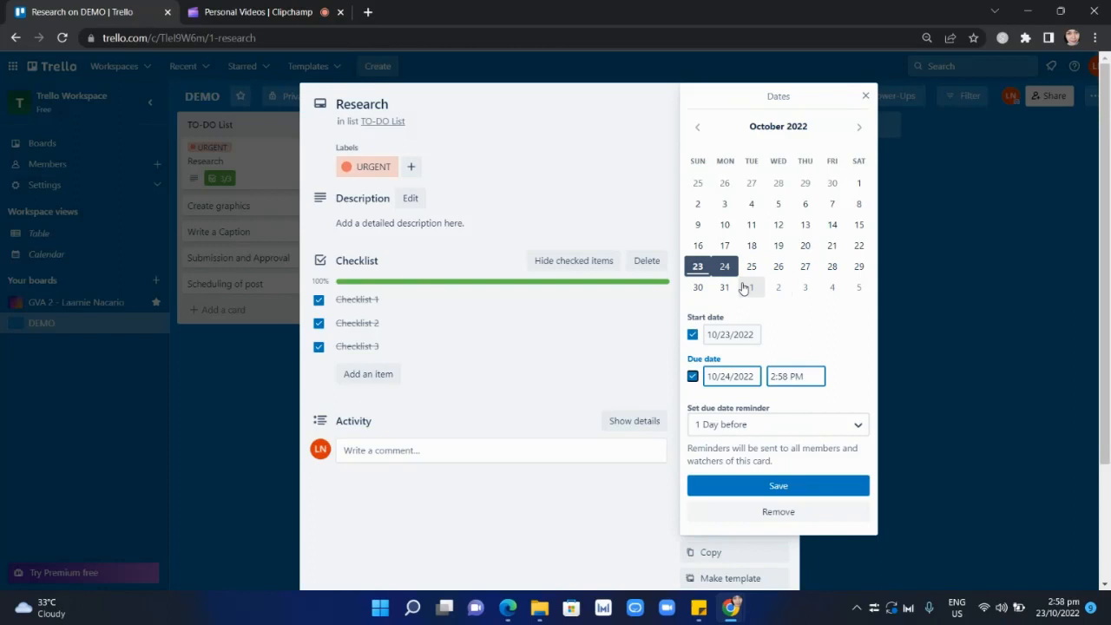
click(698, 287)
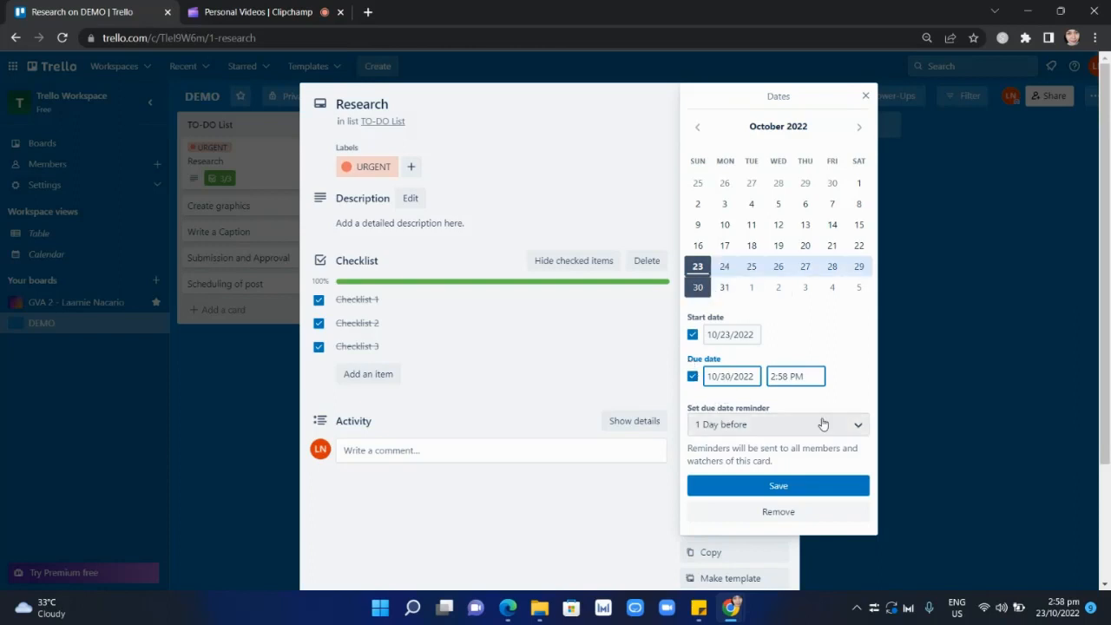
Set the due time to 12:00 PM with a reminder 1 Day before, and save the card's dates.
click(812, 376)
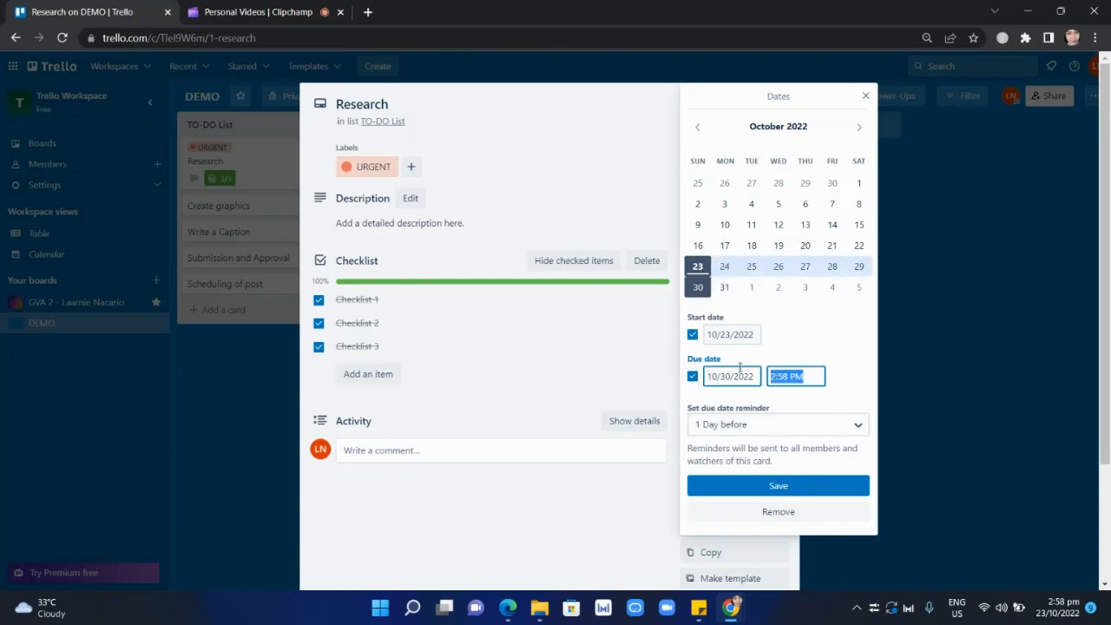
text(1)
click(801, 429)
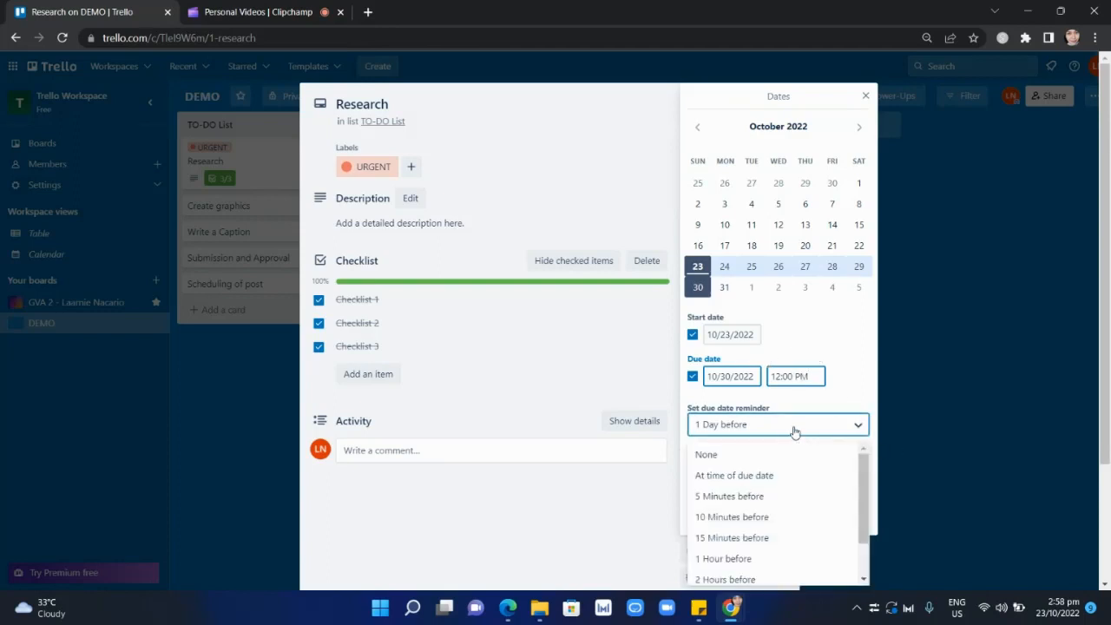
scroll(799, 512, down, 2)
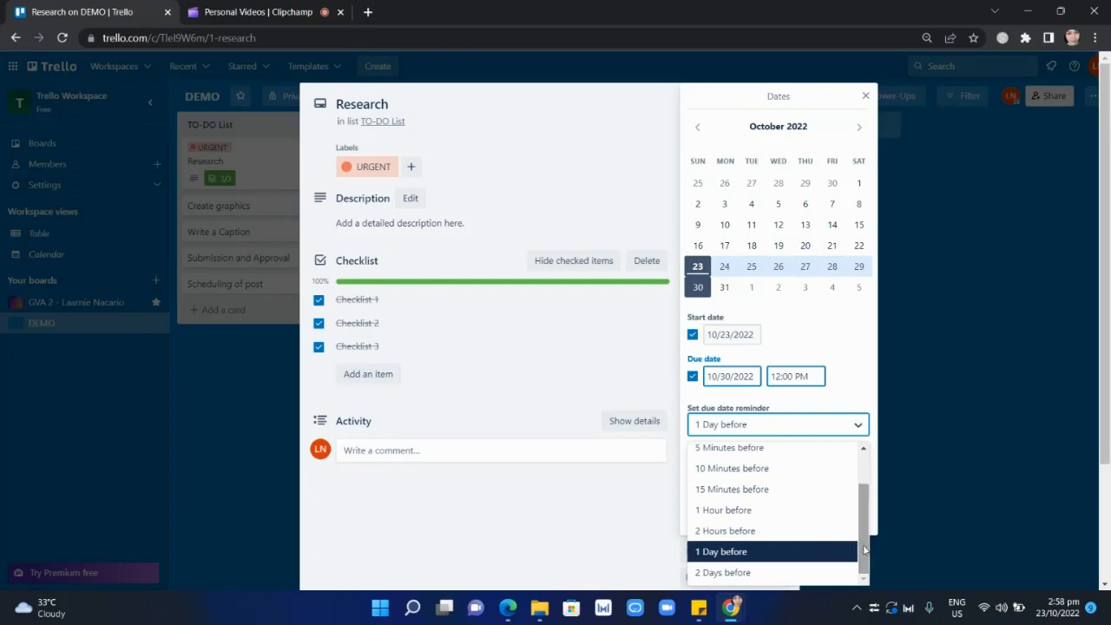
scroll(760, 542, up, 2)
scroll(769, 538, down, 2)
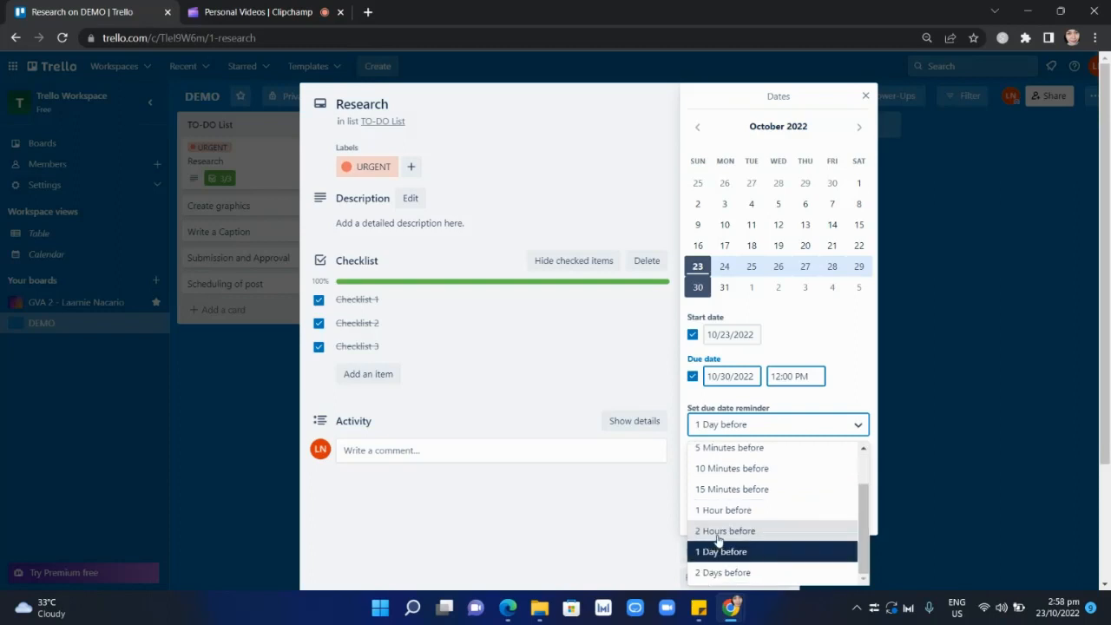
click(732, 554)
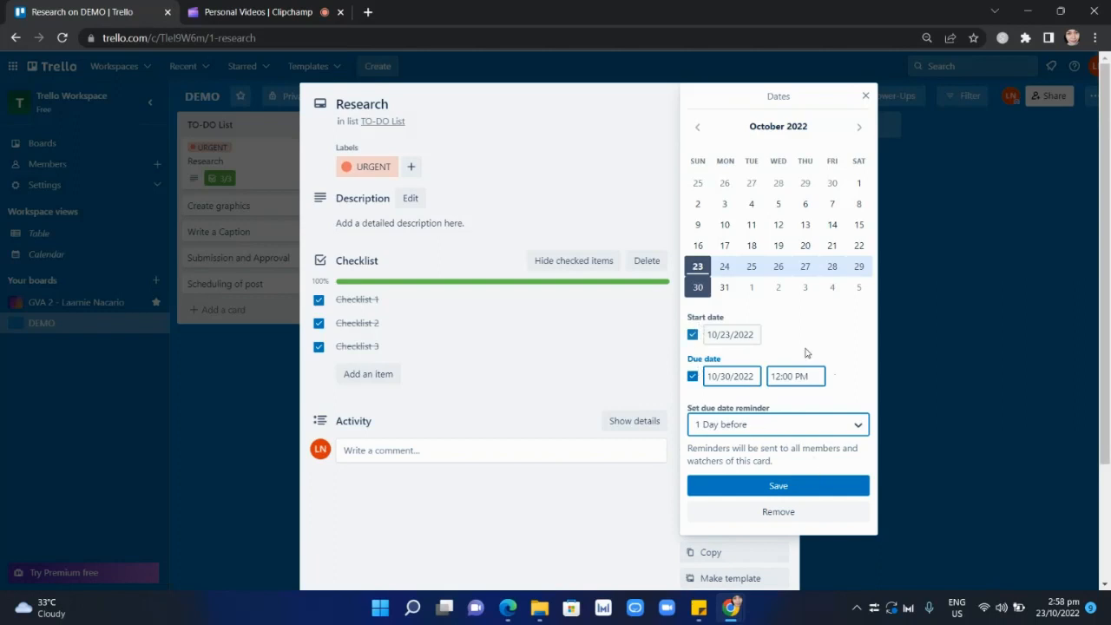
click(762, 488)
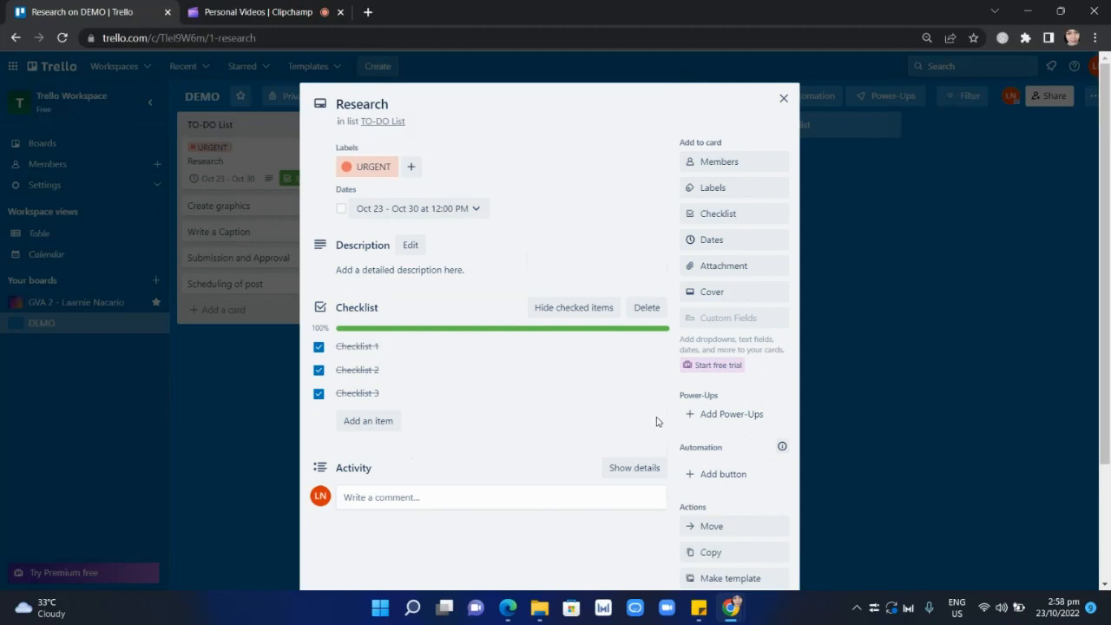
Mark the Research card's due date as complete and review its date settings without changing them.
click(340, 209)
click(341, 211)
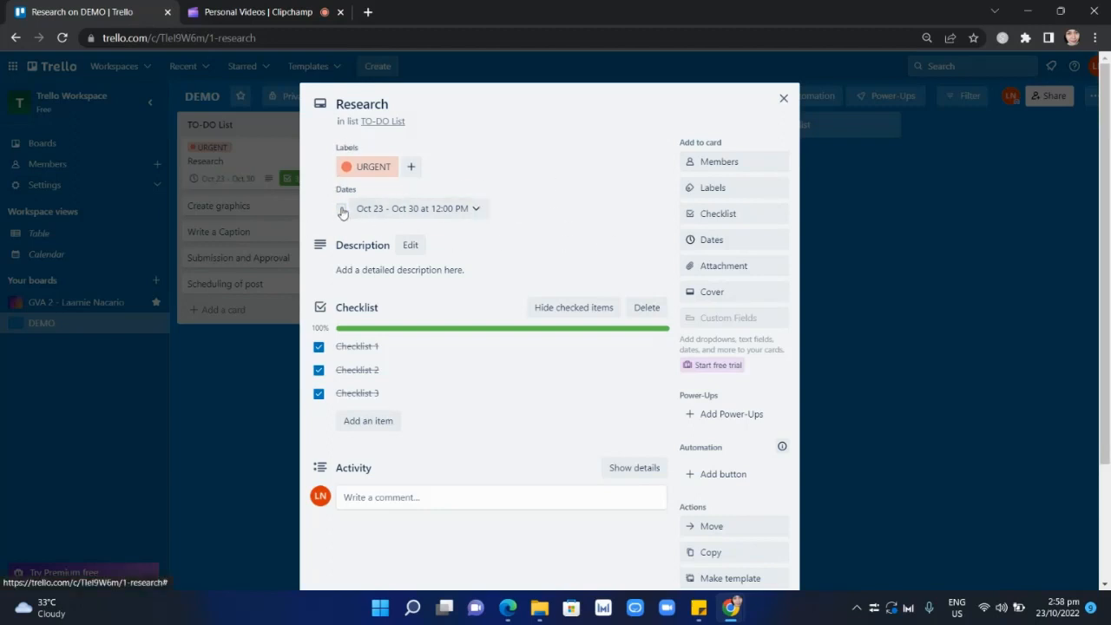
click(341, 209)
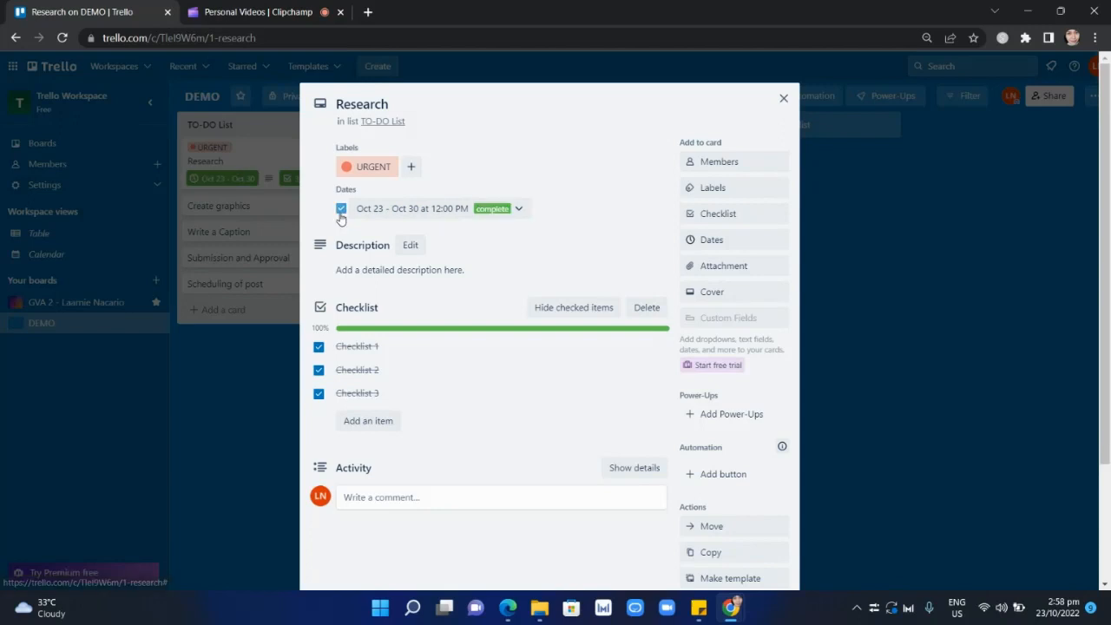
click(519, 210)
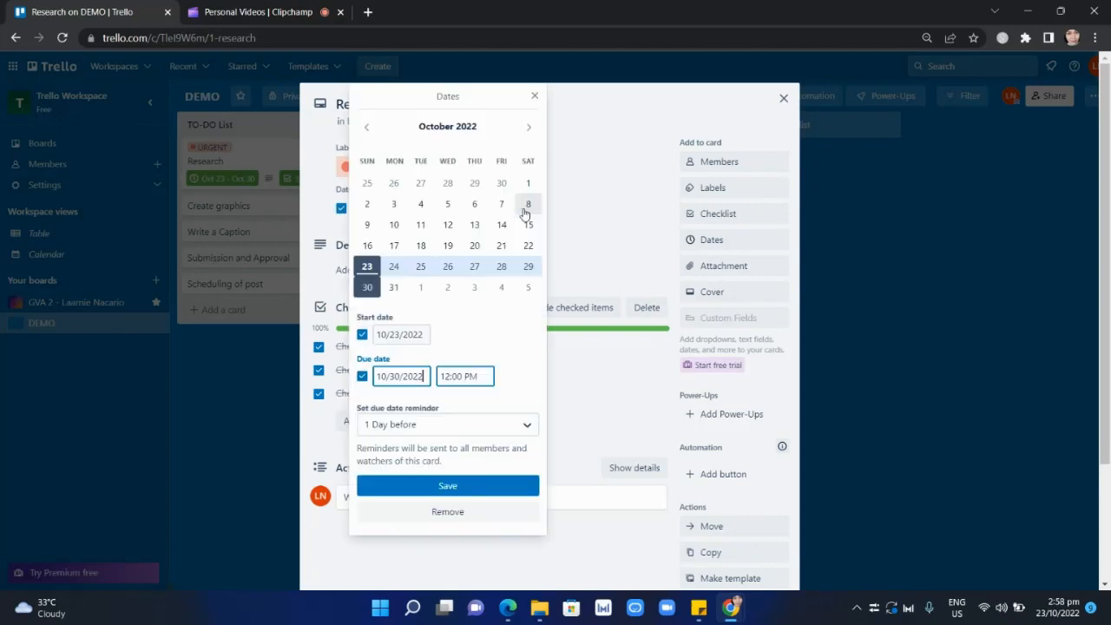
click(541, 100)
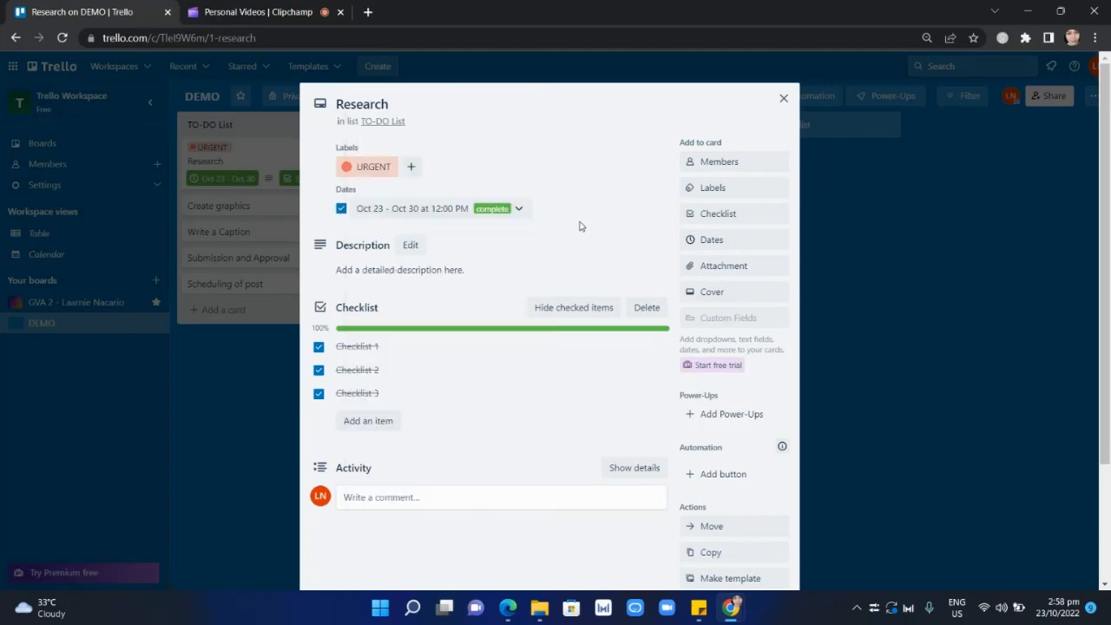
Close the Research card and move it from the TO-DO List to the Done List.
click(782, 102)
drag(263, 152, 618, 164)
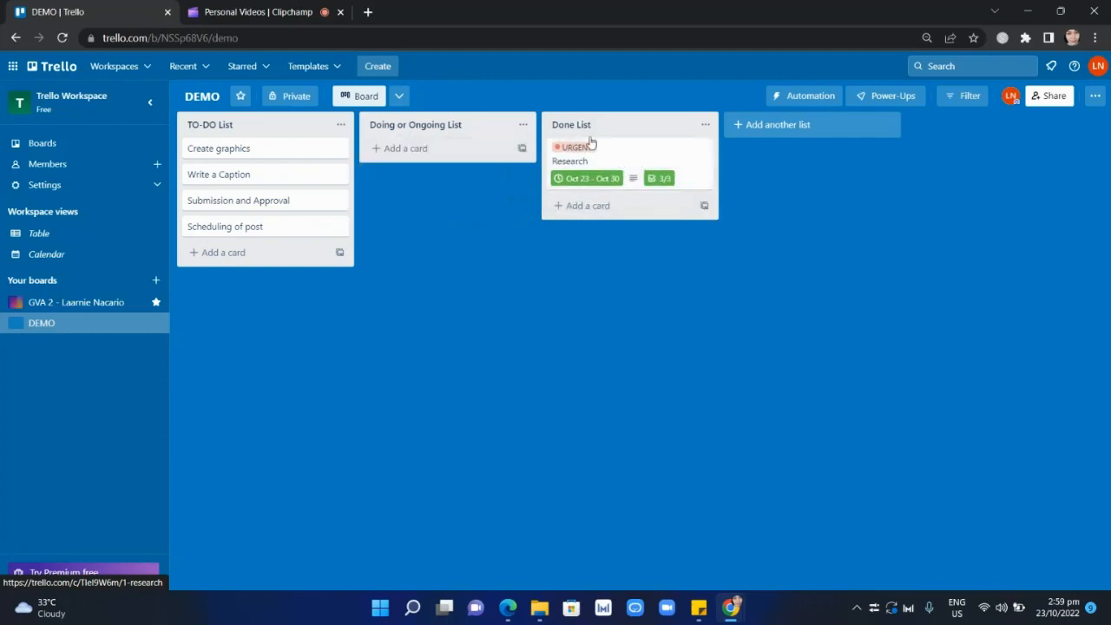
Open the Research card in the Done List and review the available attachment sources without attaching anything.
click(618, 154)
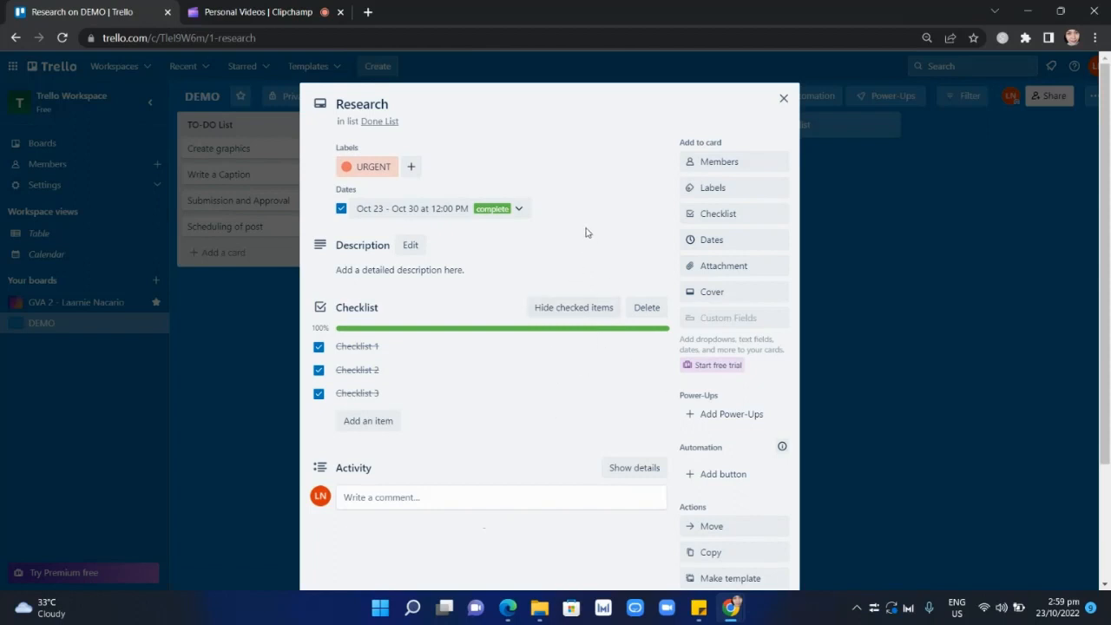
click(712, 270)
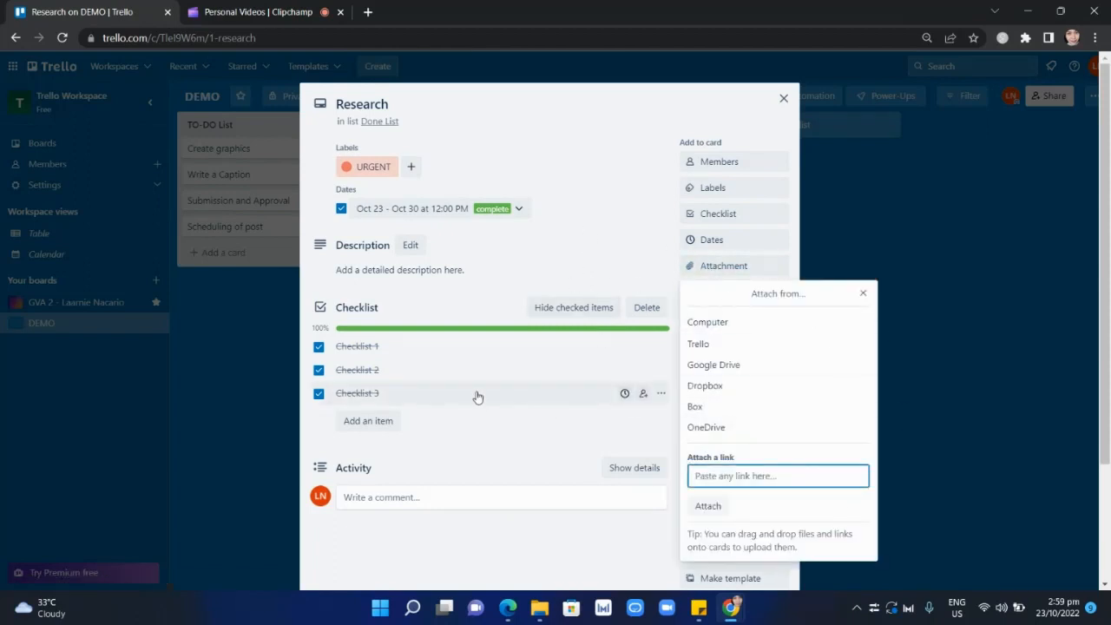
click(620, 130)
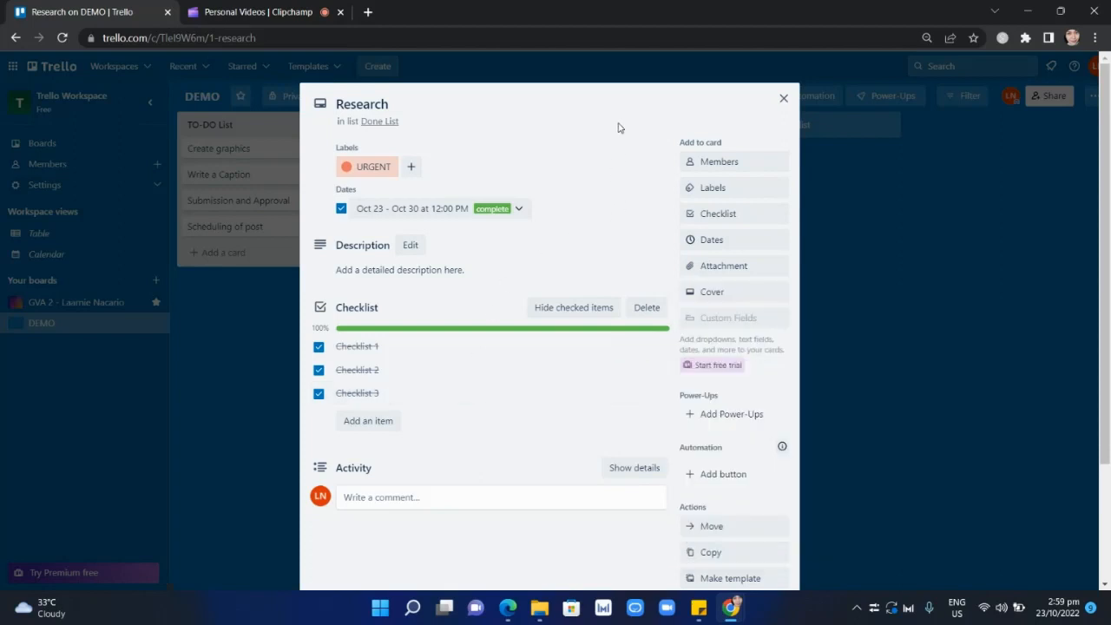
click(713, 268)
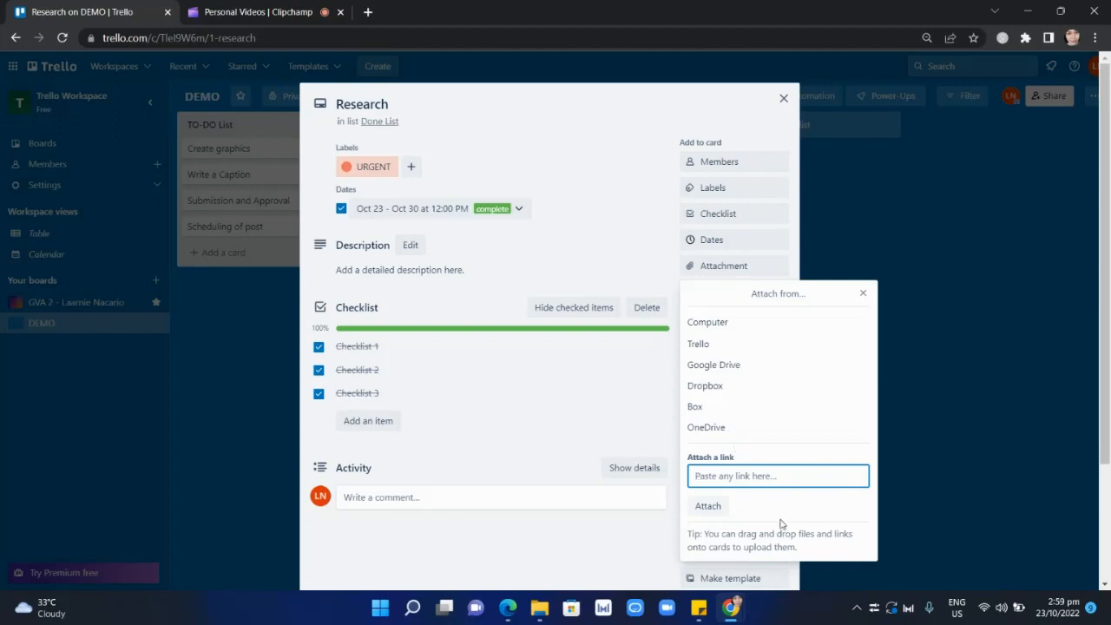
click(863, 294)
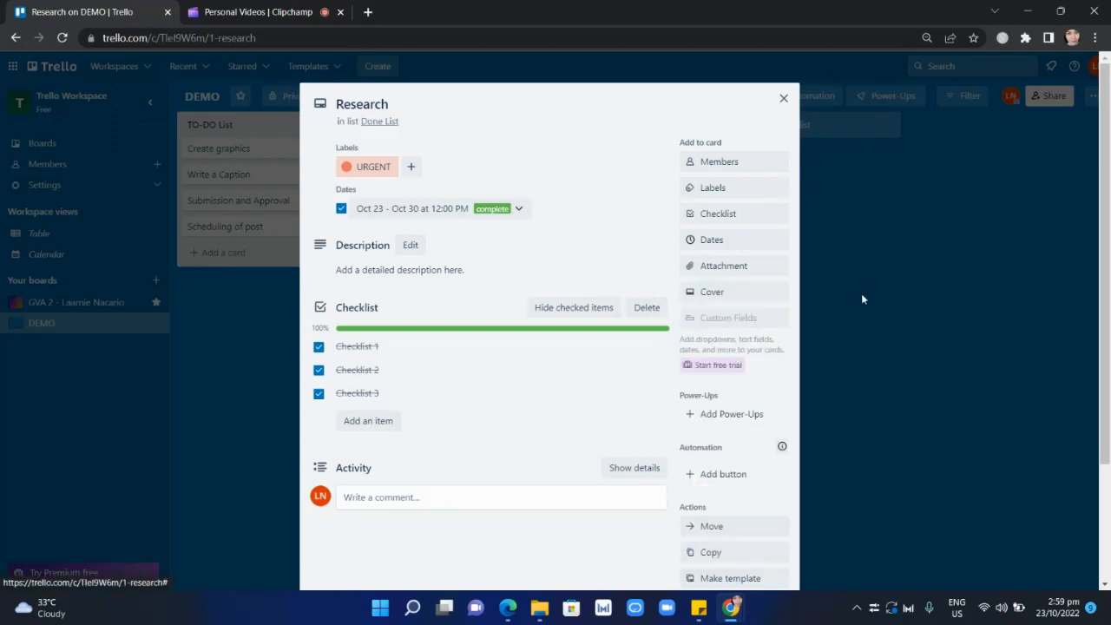
click(727, 269)
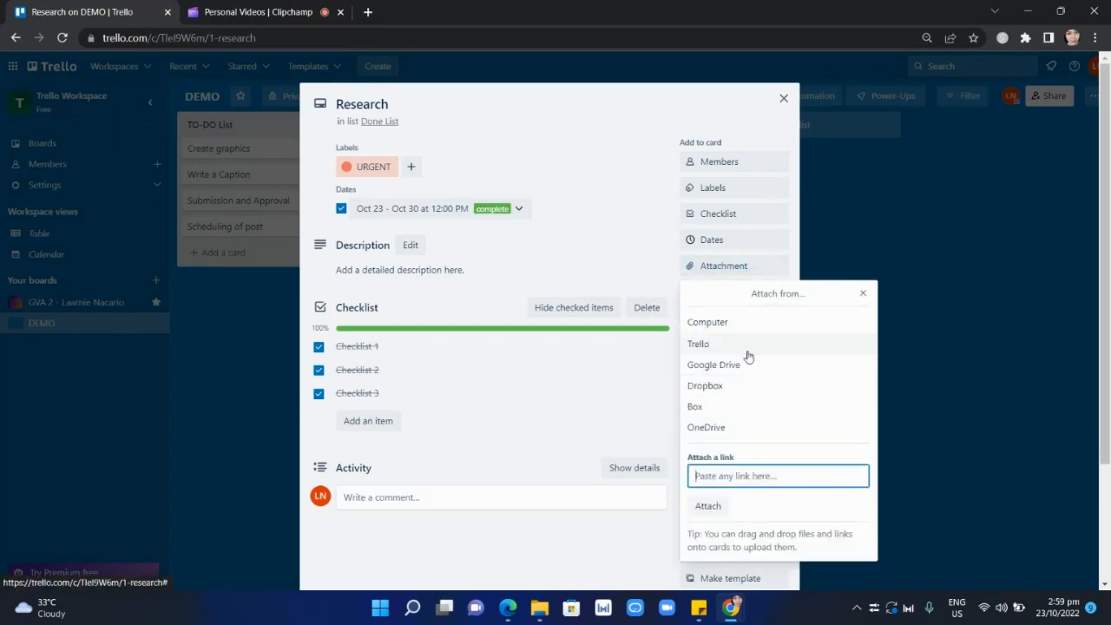
click(864, 295)
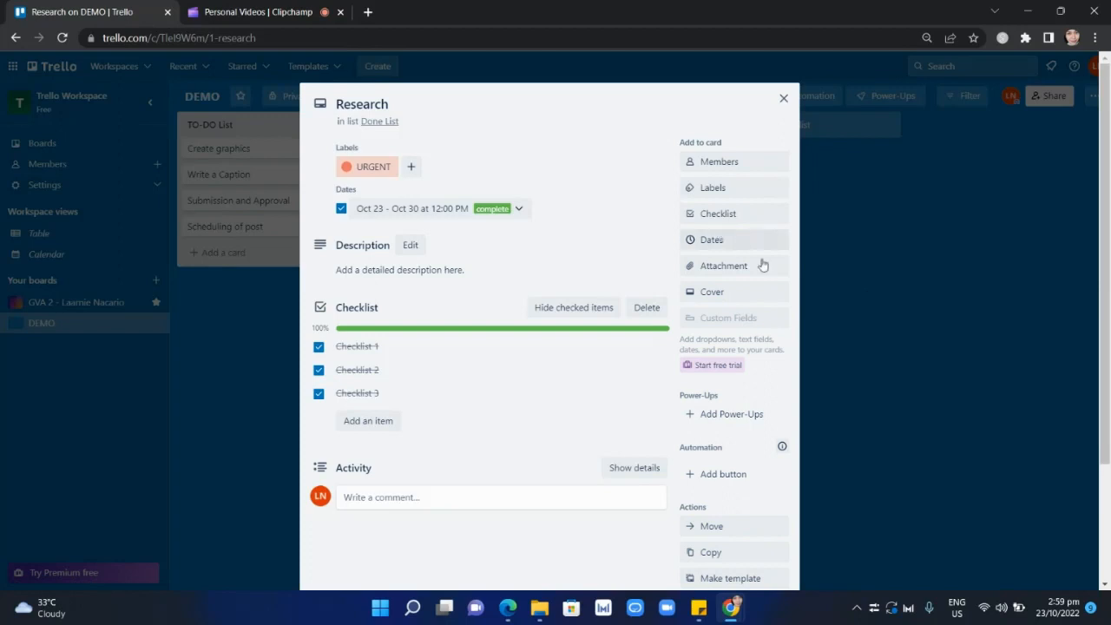
Try several of the suggested Unsplash landscape photos as the Research card's cover, closing the photographer's page opened along the way.
click(726, 301)
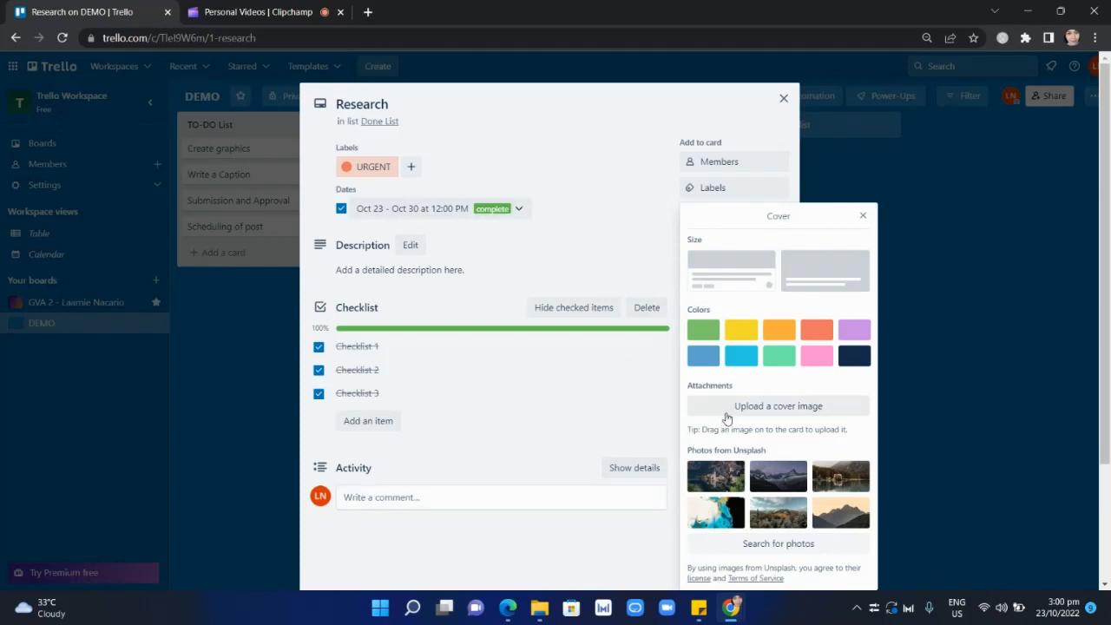
click(719, 477)
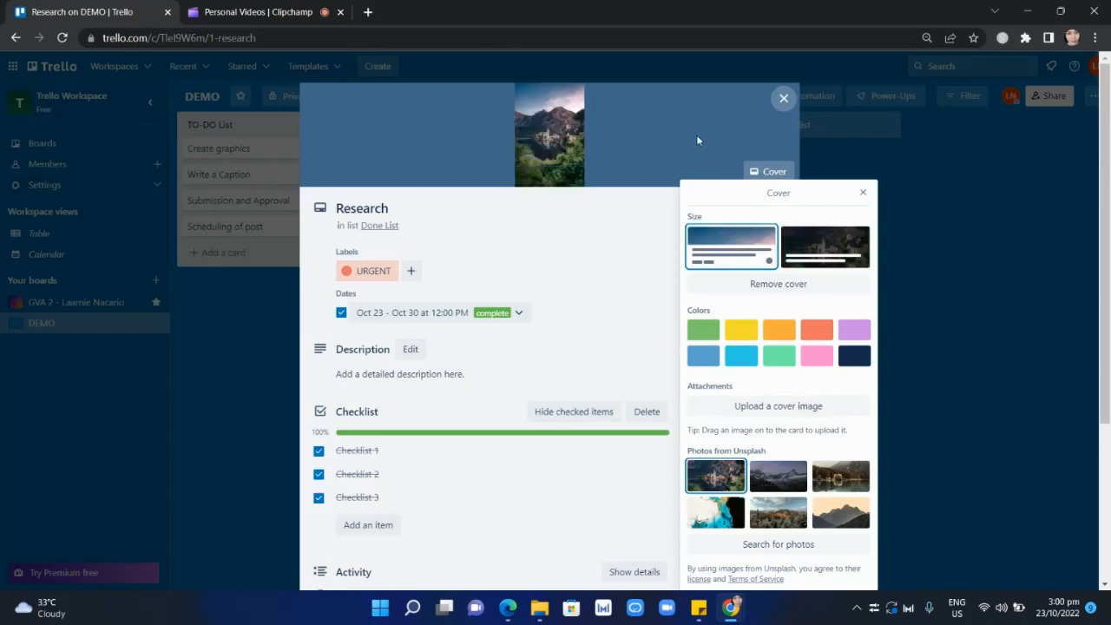
click(778, 476)
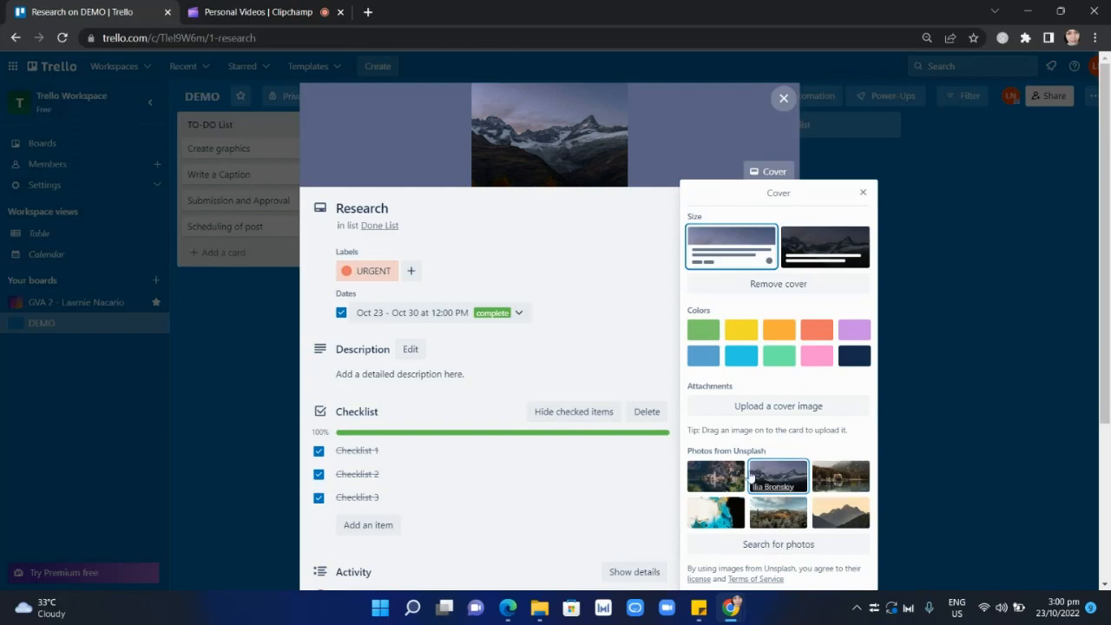
click(714, 514)
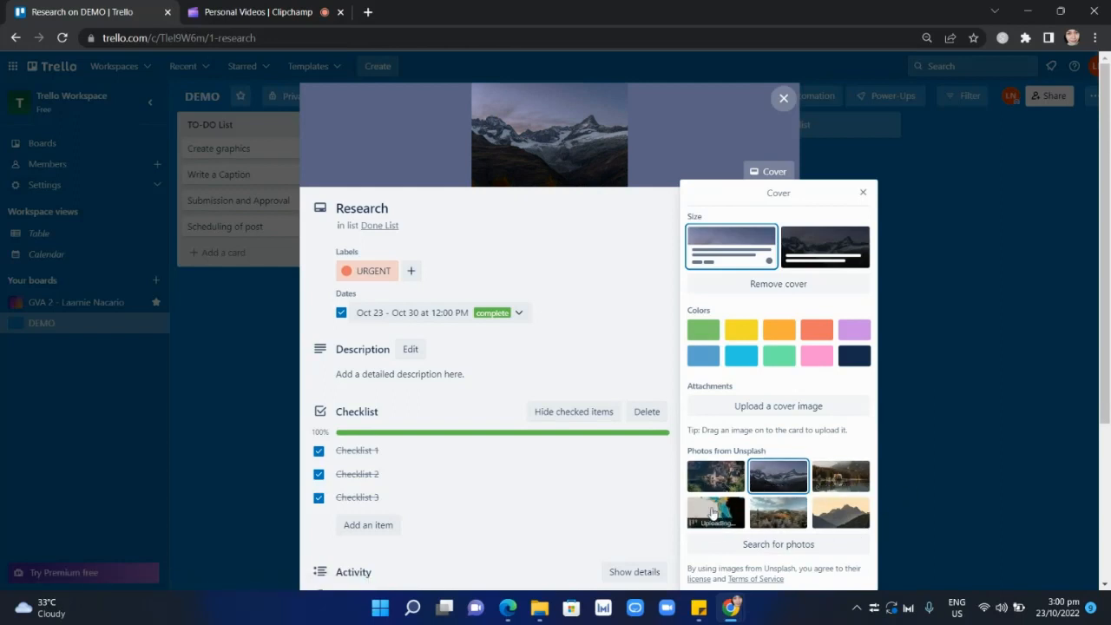
click(841, 476)
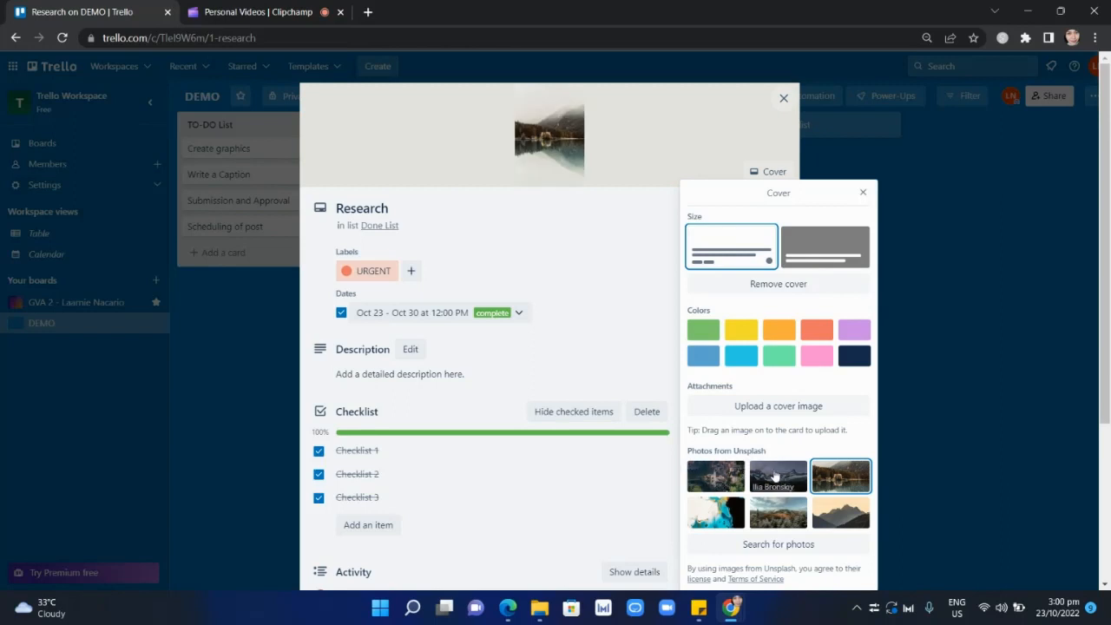
click(704, 487)
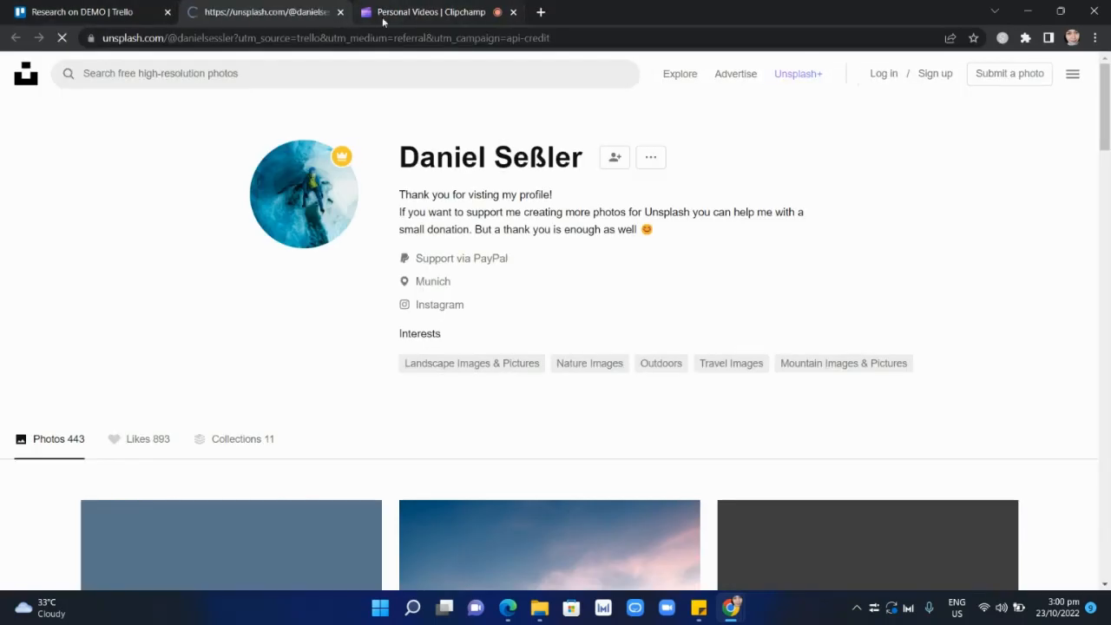
click(341, 13)
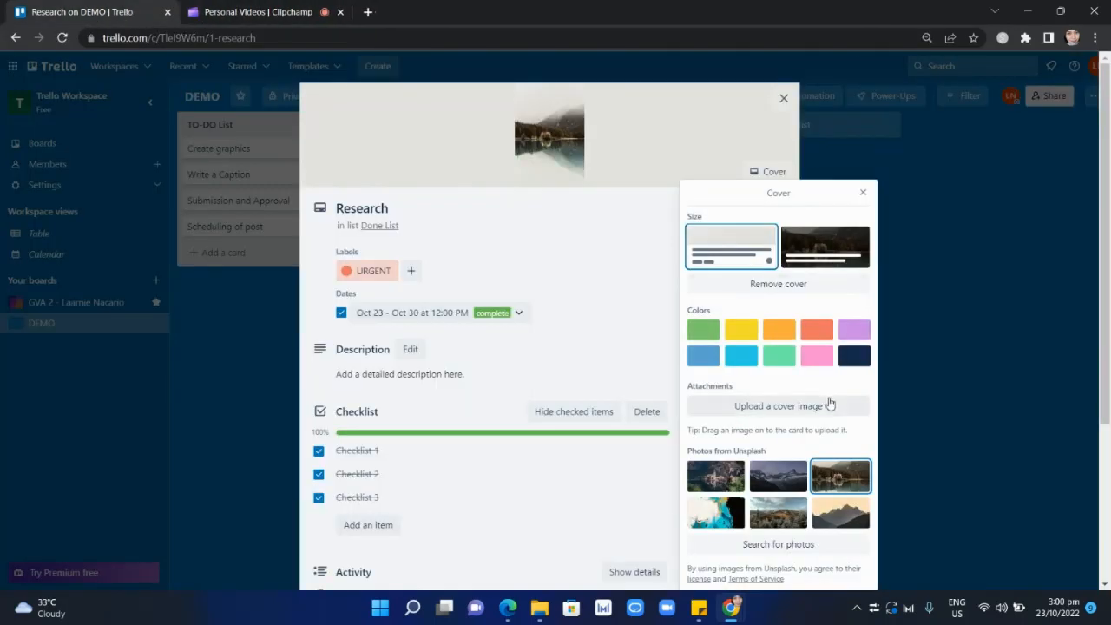
Try solid cover colors on the Research card: green, yellow, orange, red, purple, dark navy and mint green.
click(704, 338)
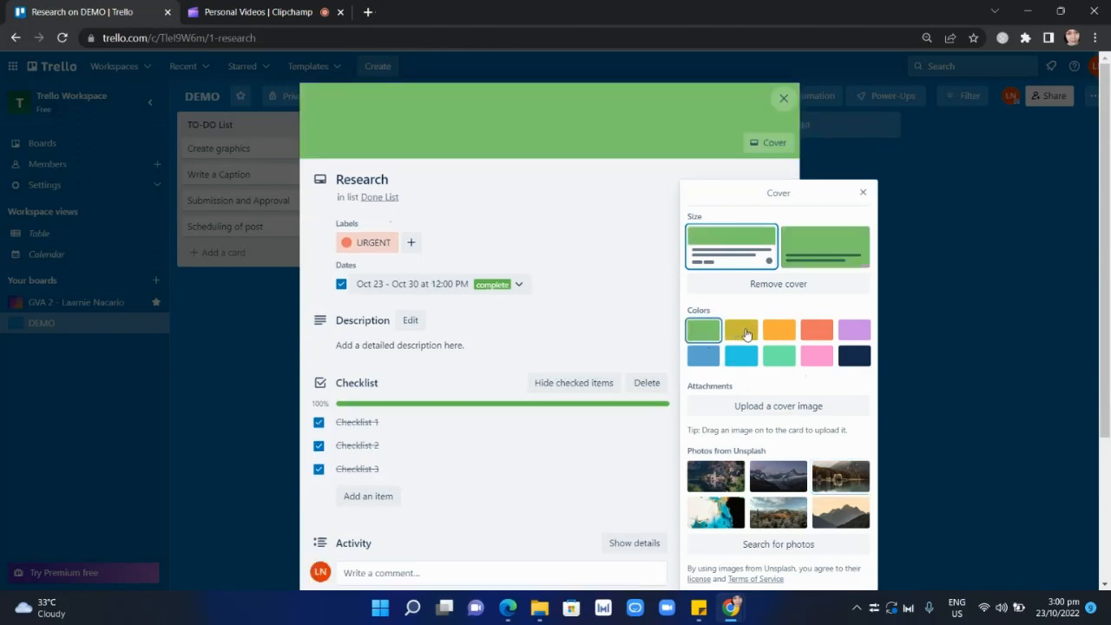
click(746, 335)
click(779, 331)
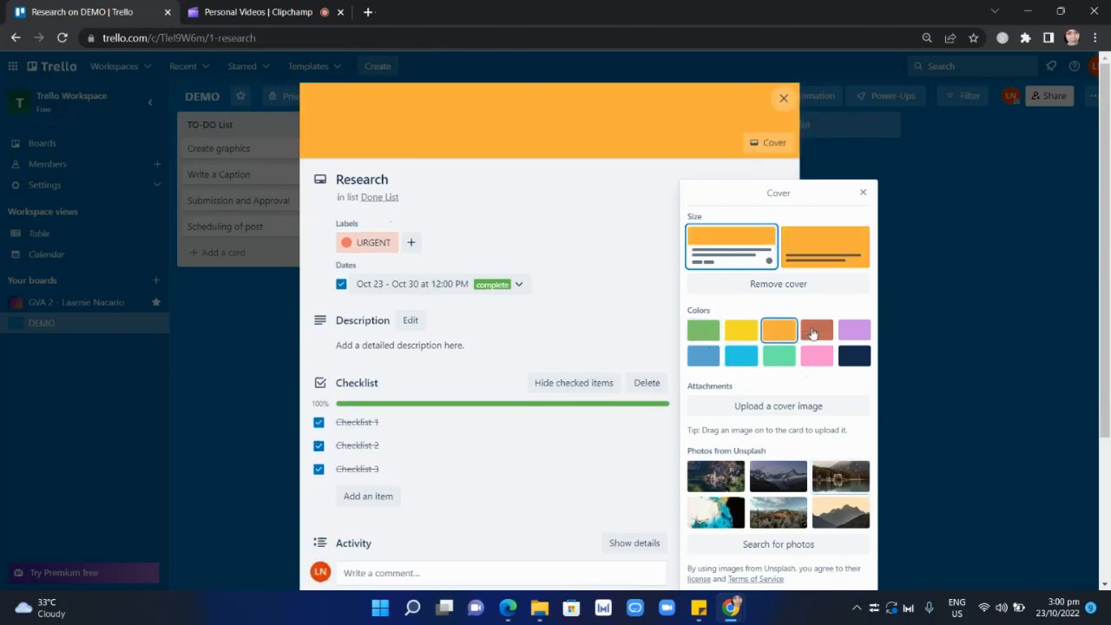
click(813, 334)
click(854, 332)
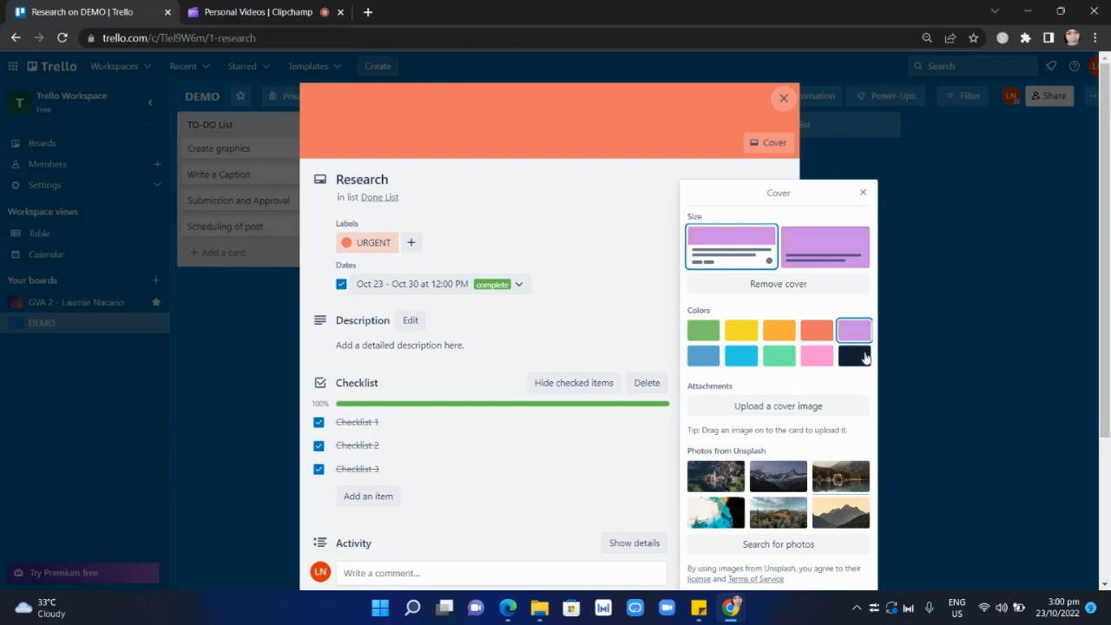
click(855, 354)
click(779, 356)
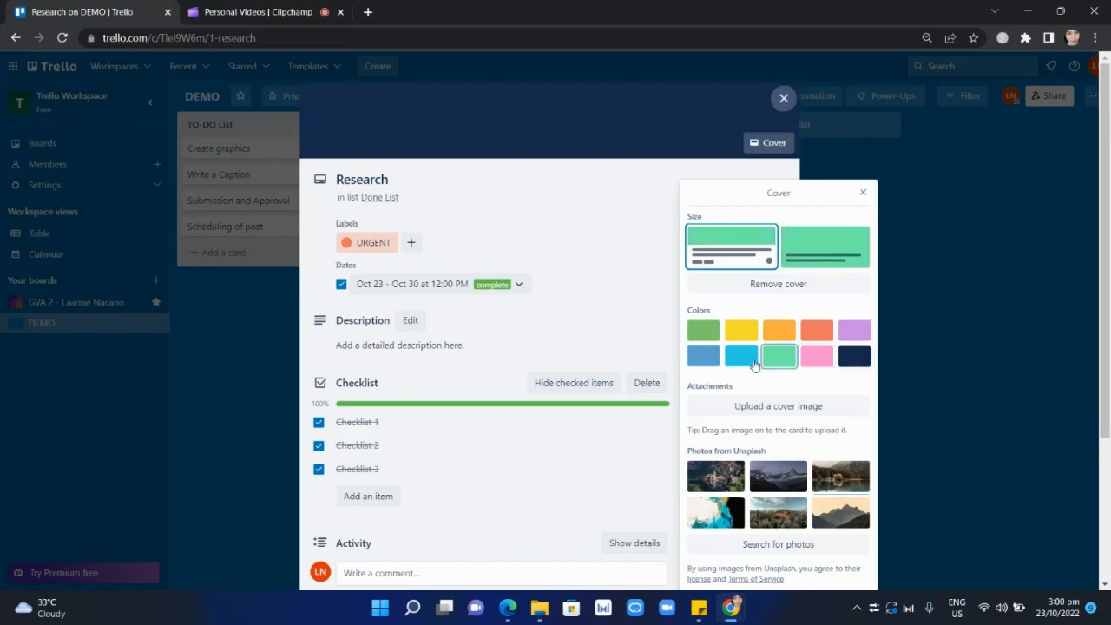
Upload background (17) from the Downloads folder as the Research card's cover image, look over the card and close it.
click(772, 407)
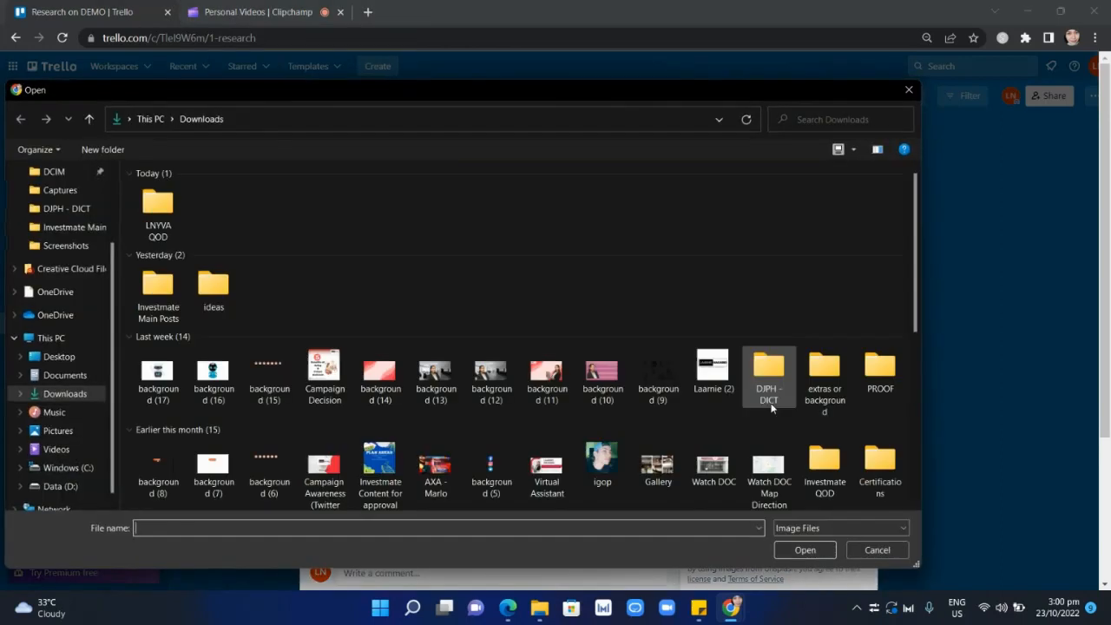
click(165, 393)
click(797, 553)
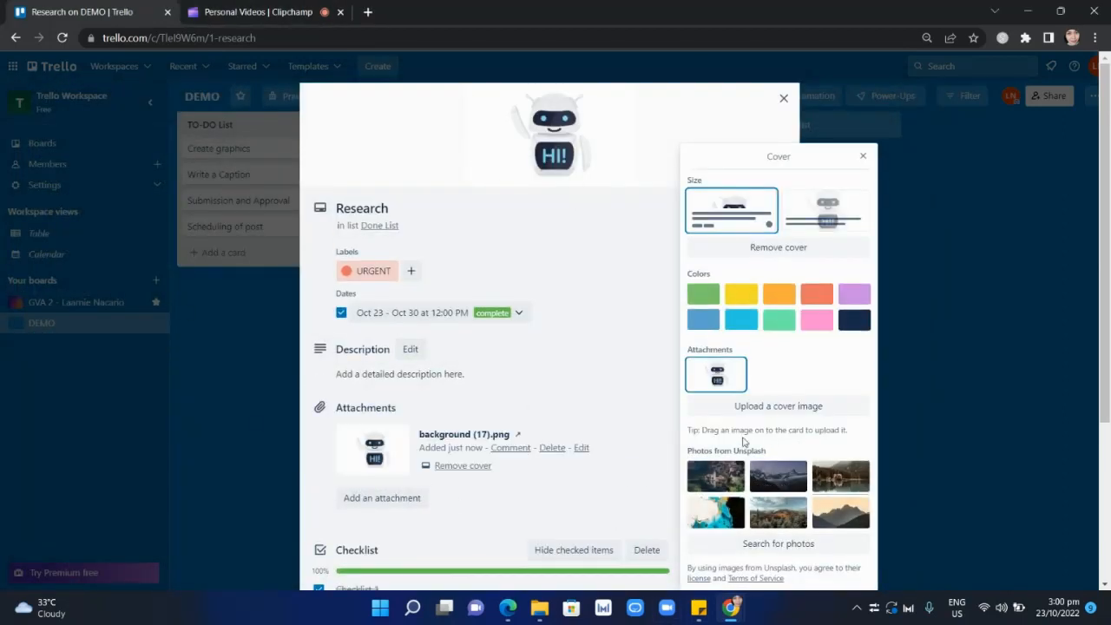
click(863, 157)
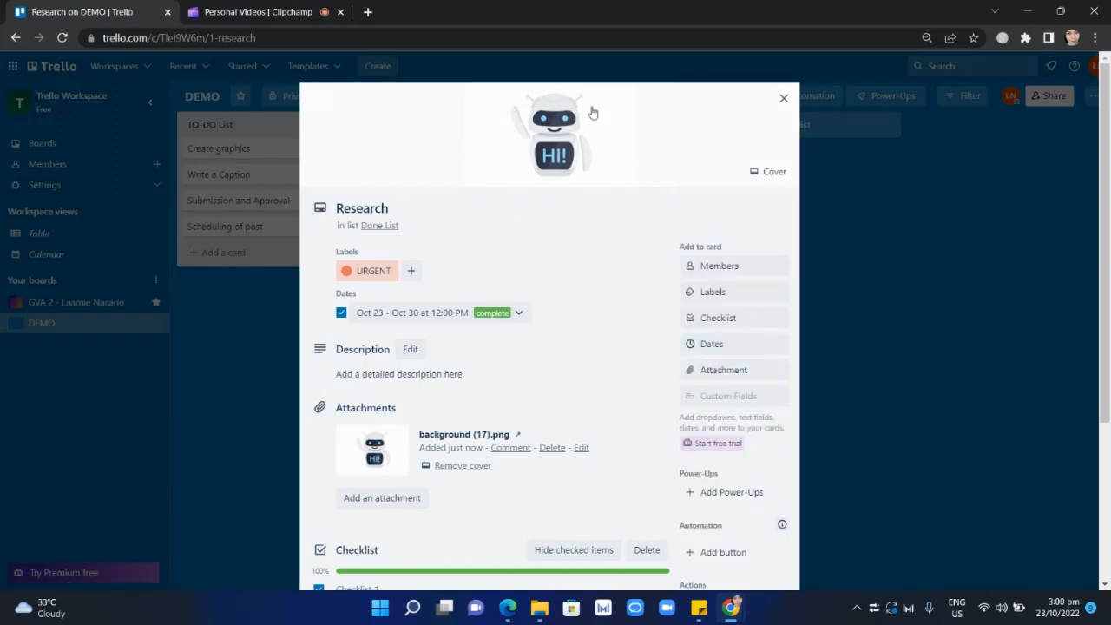
scroll(504, 464, down, 3)
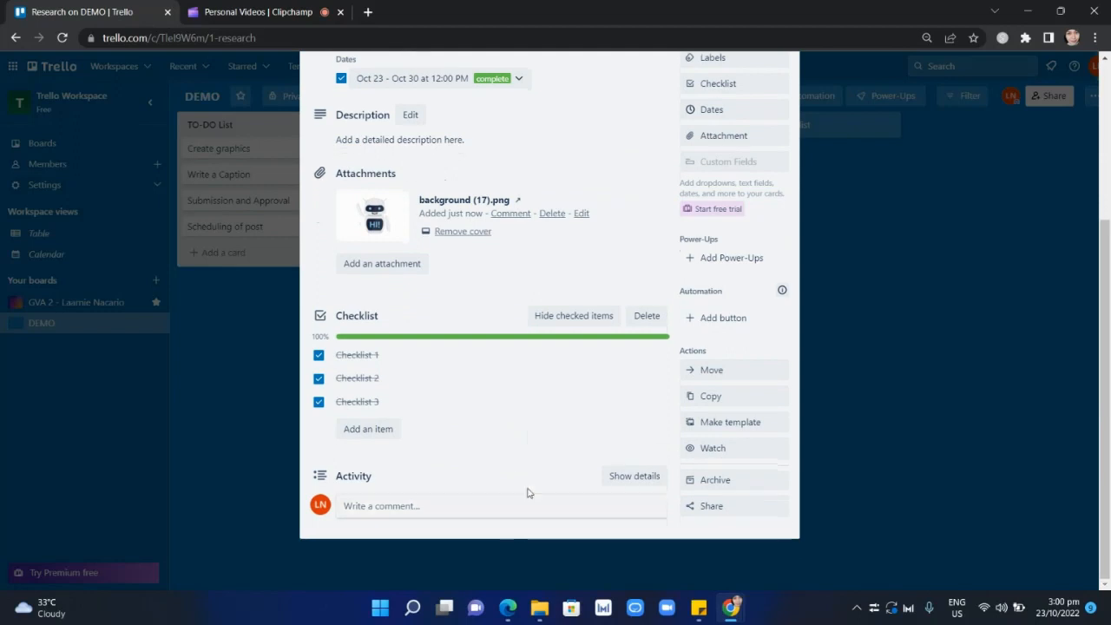
scroll(528, 492, up, 3)
click(784, 98)
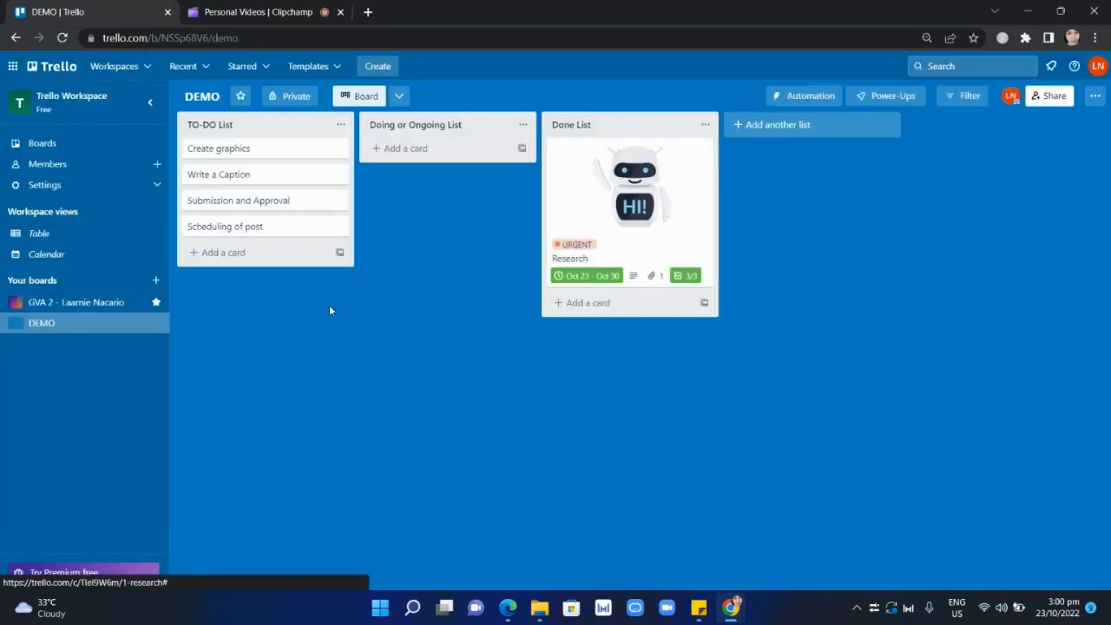